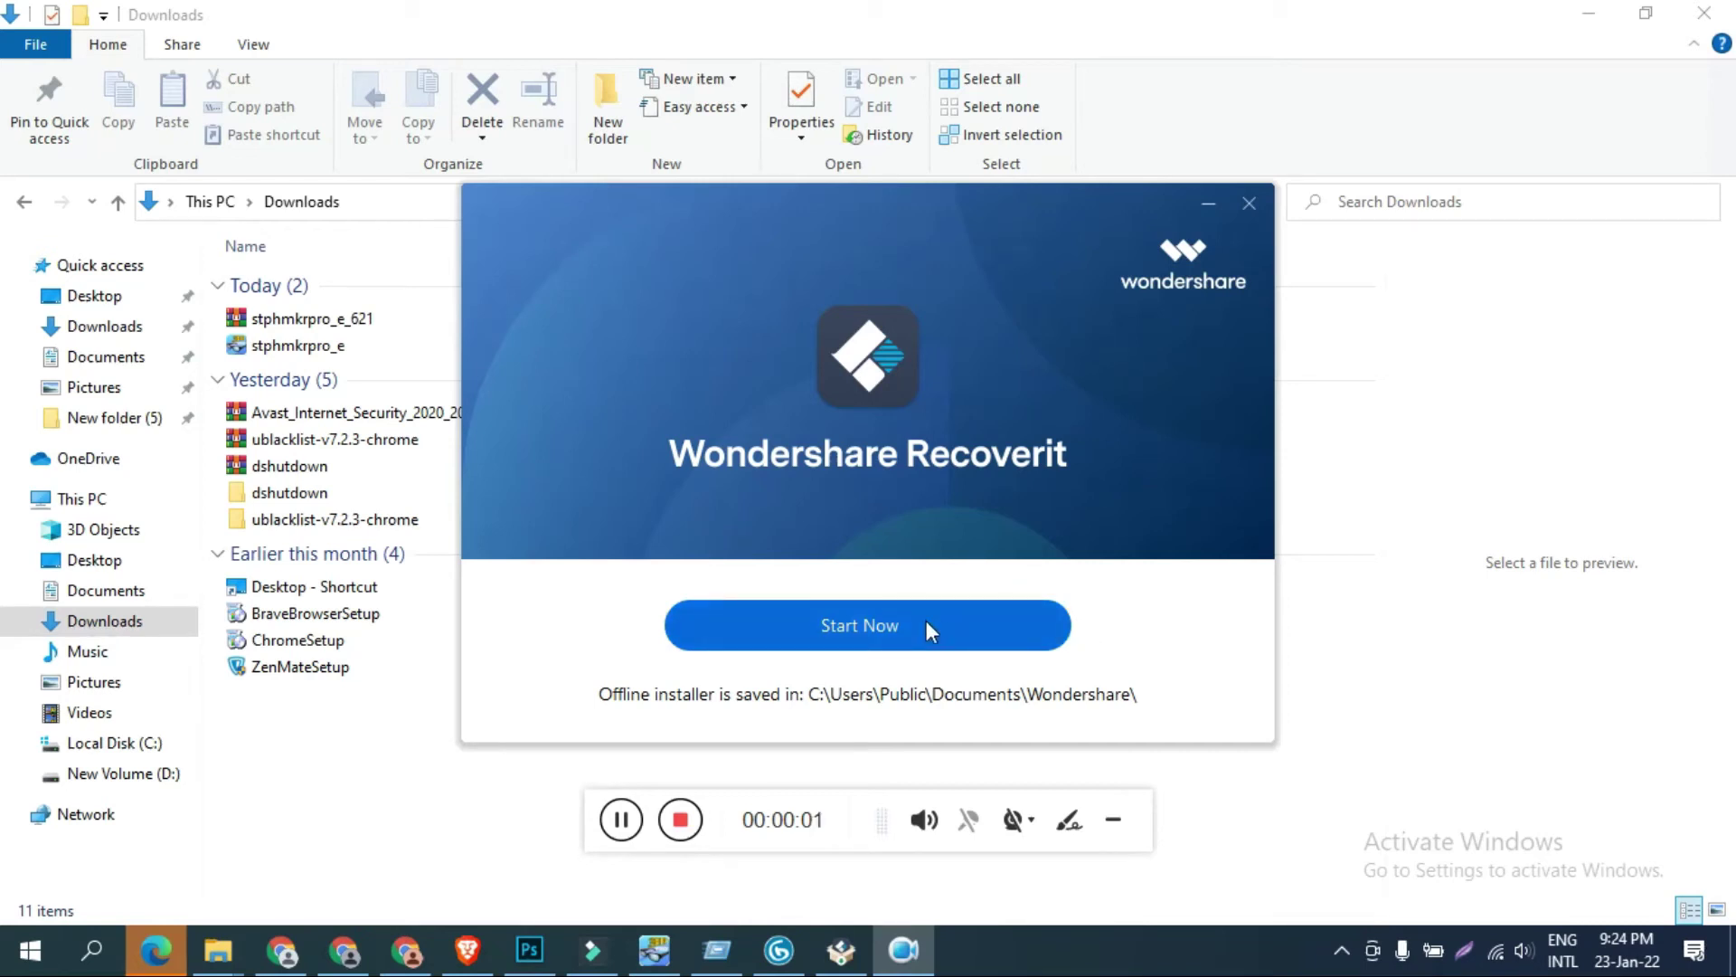
Step: Launch Recoverit, preview the System Crashed Computer and Advanced Video Recovery modes, then return to Hard Drives and Locations
click(927, 627)
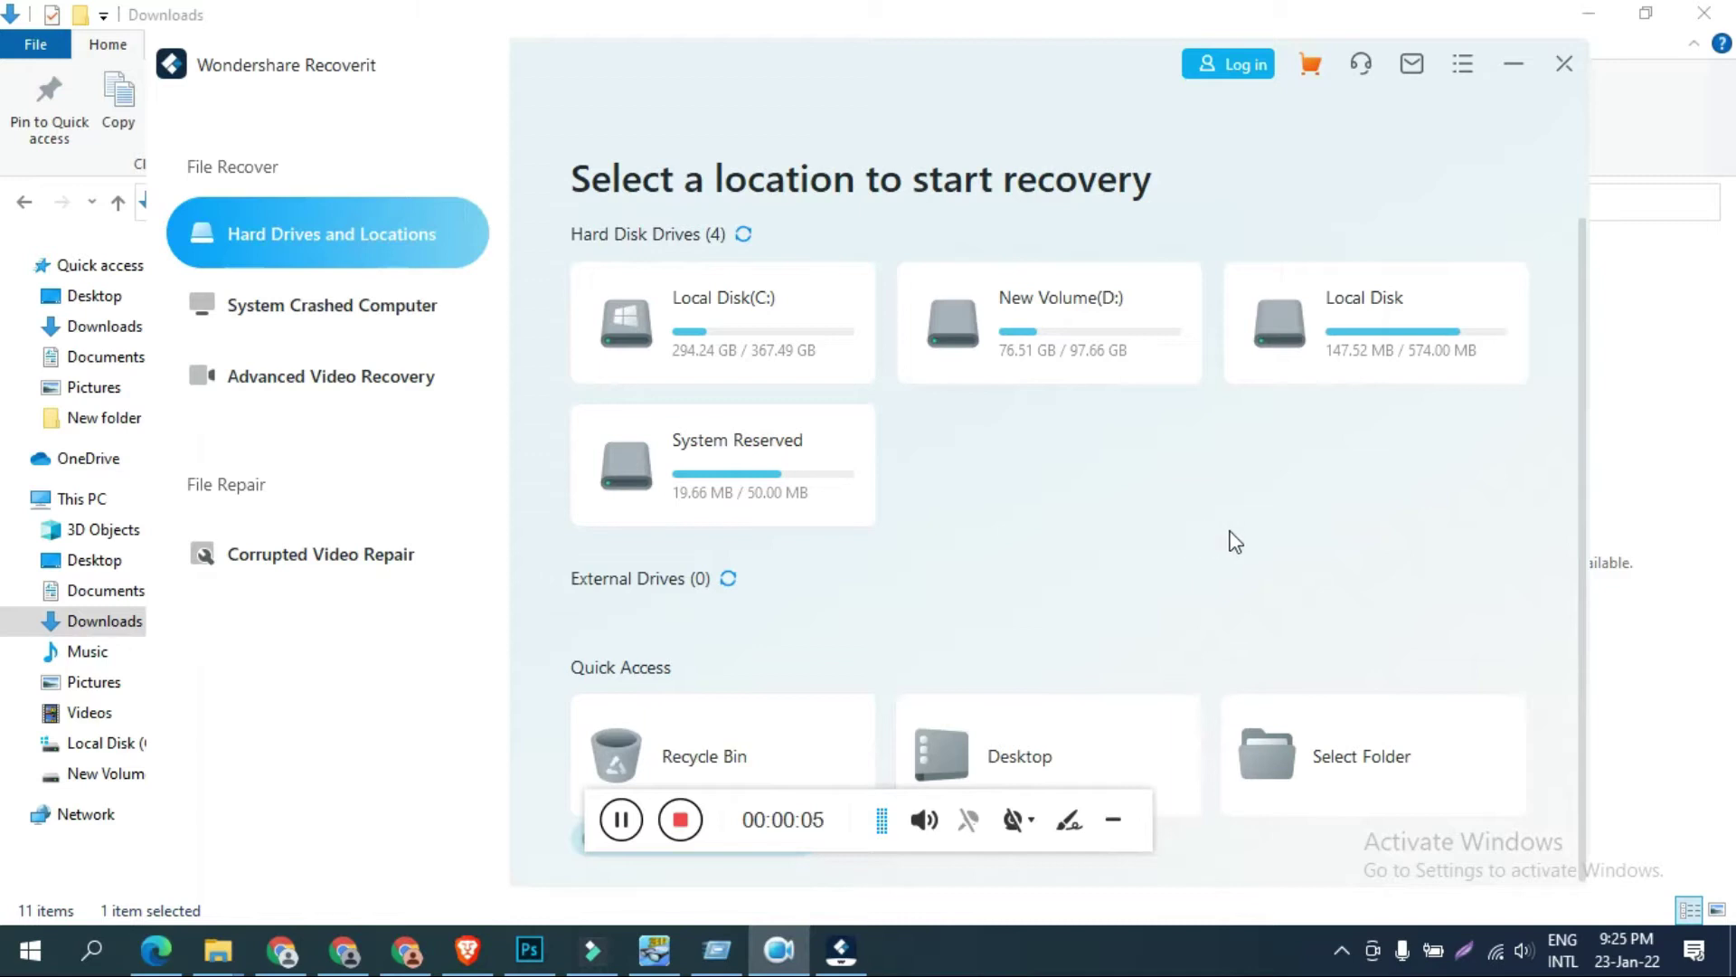
click(309, 320)
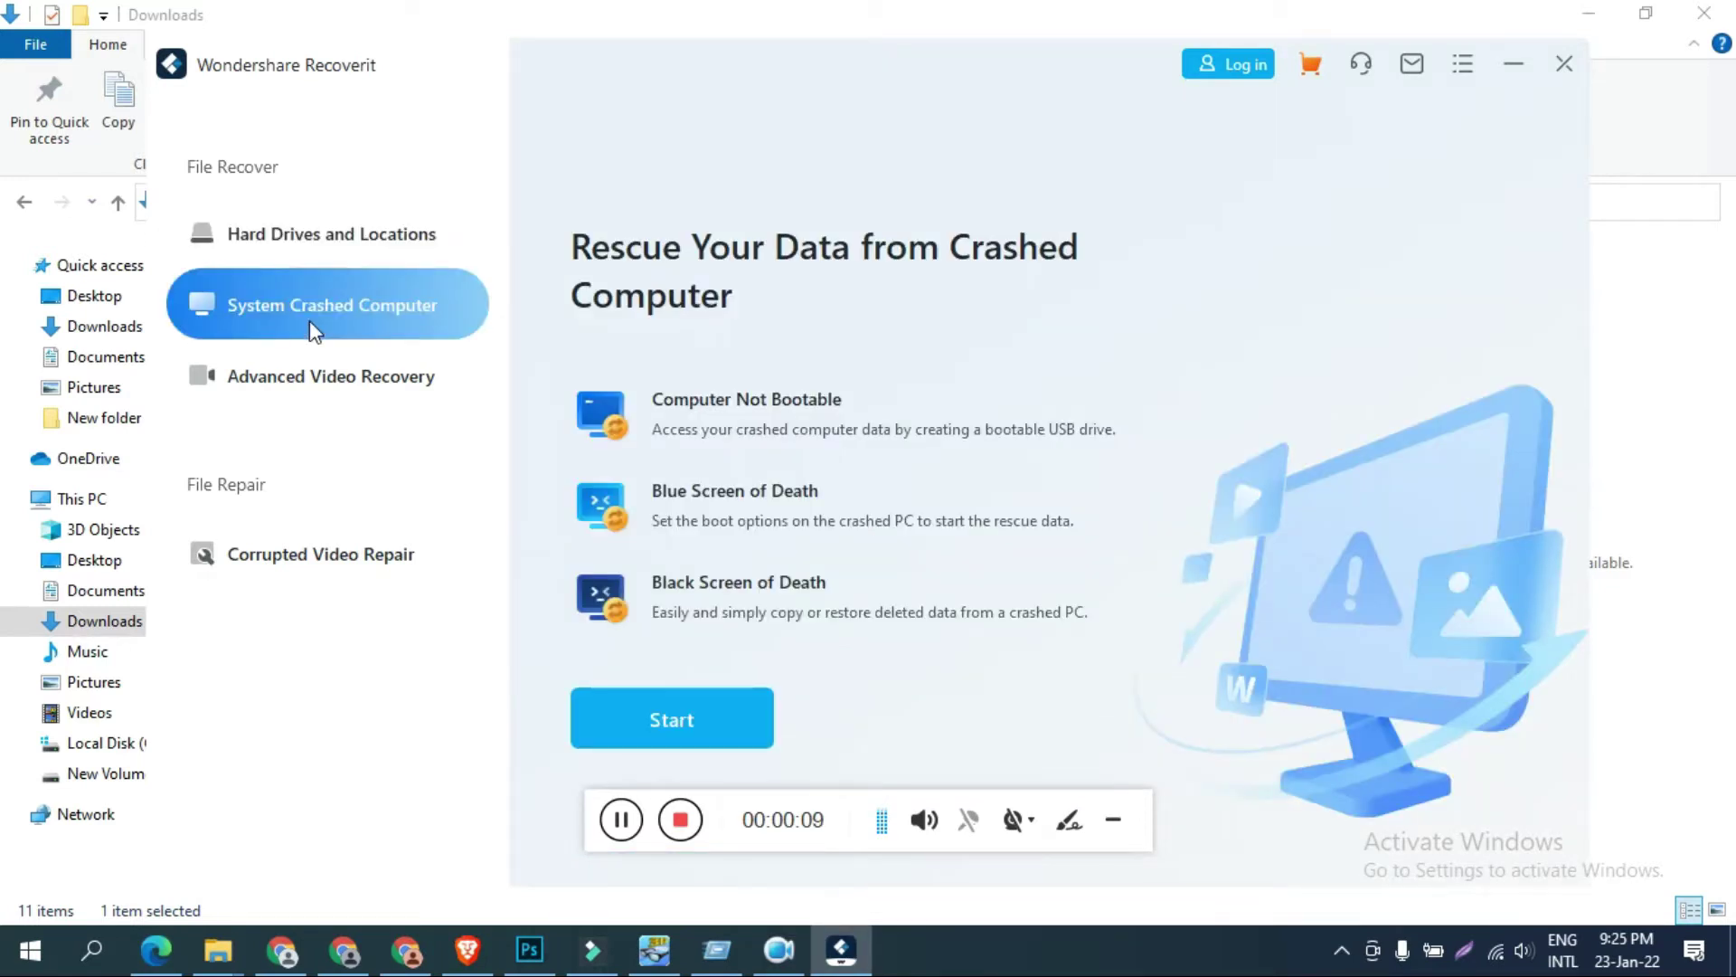
click(349, 400)
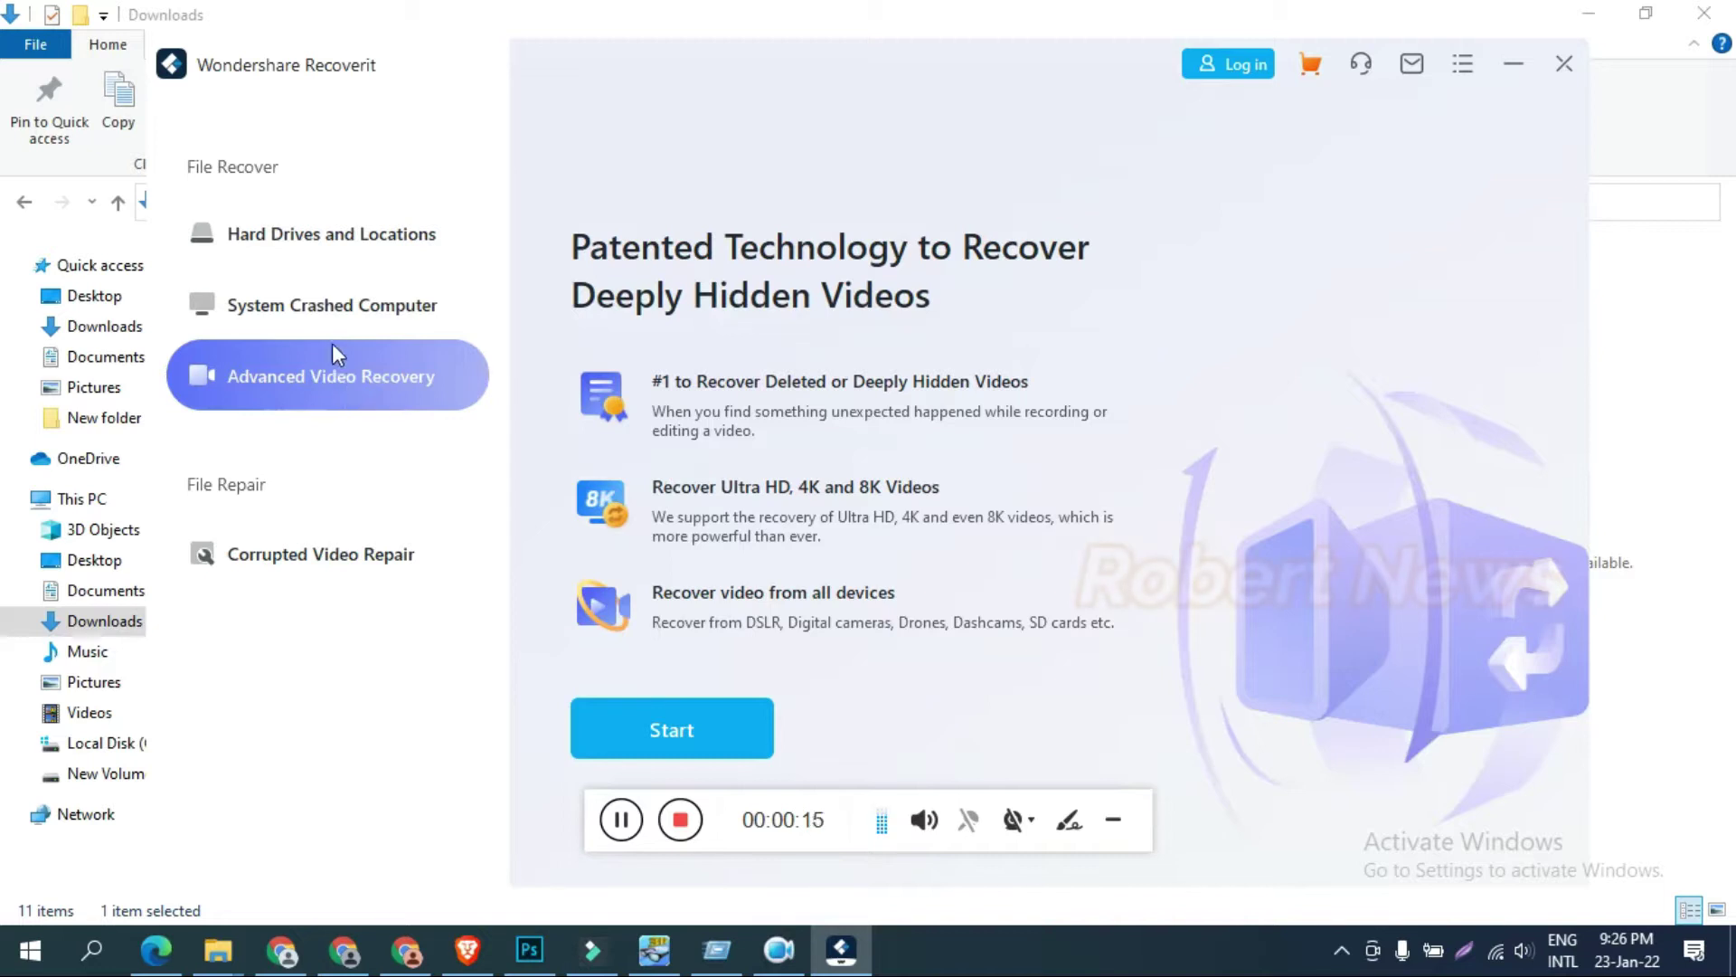
click(296, 245)
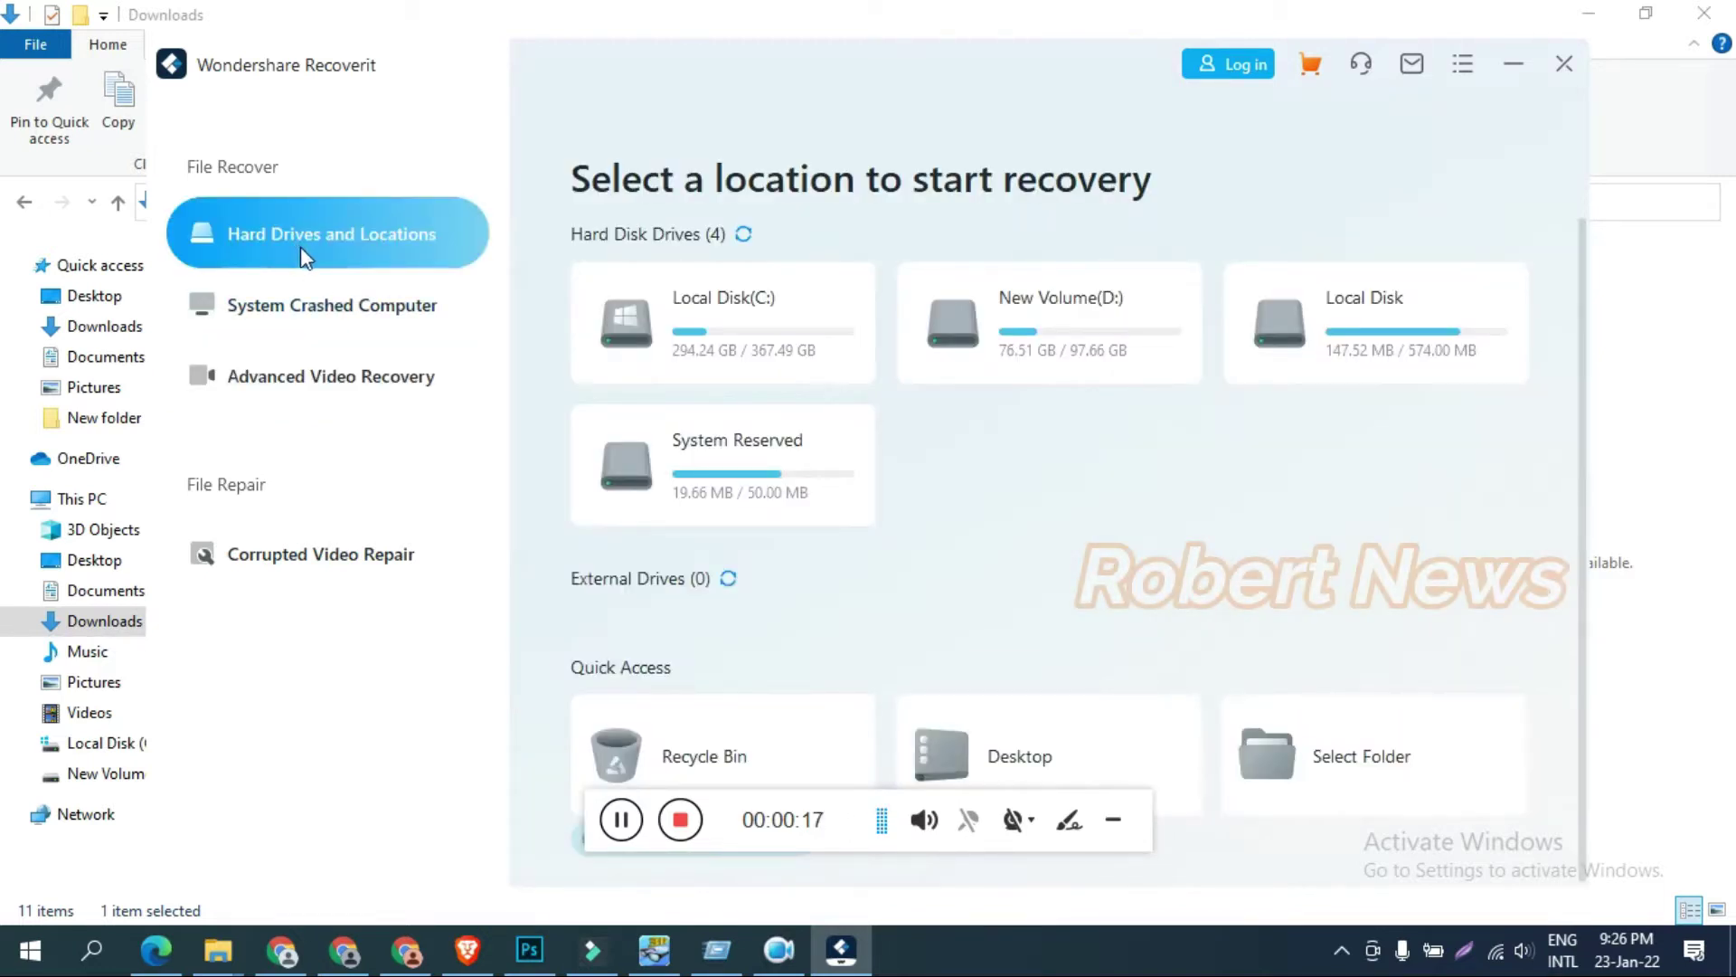
mouse_move(1049, 755)
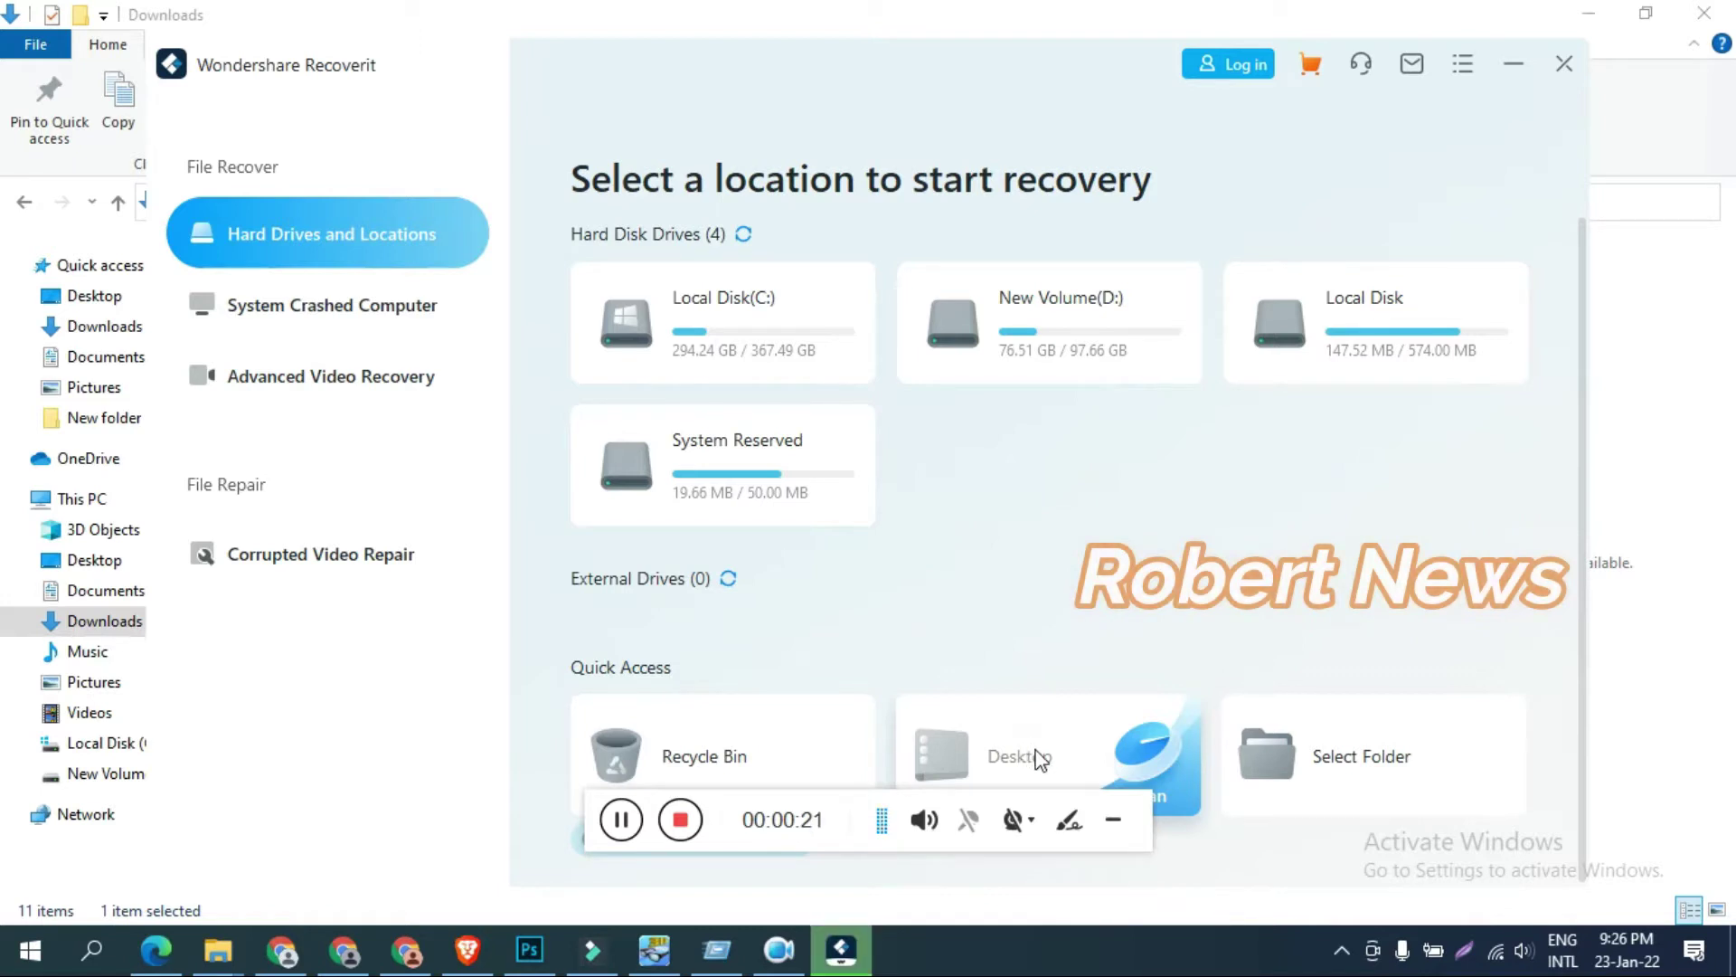
Step: Start a Desktop scan, abandon it, and bring up the Select Folder location picker
click(1024, 755)
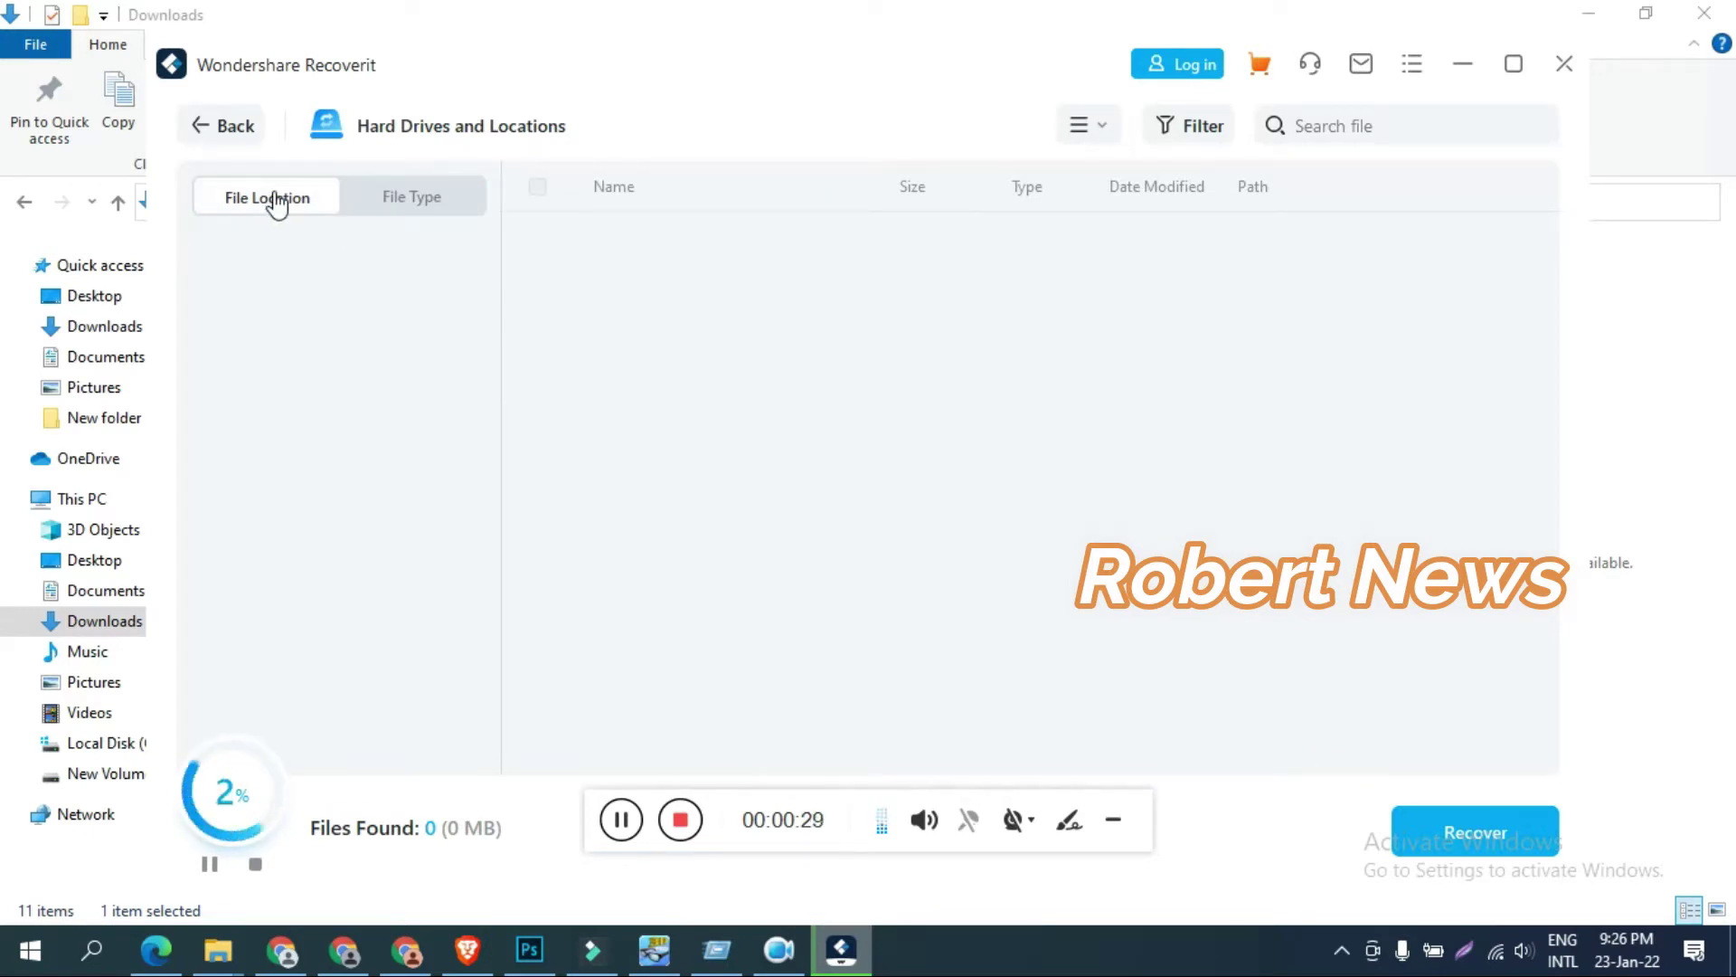
click(397, 208)
click(200, 125)
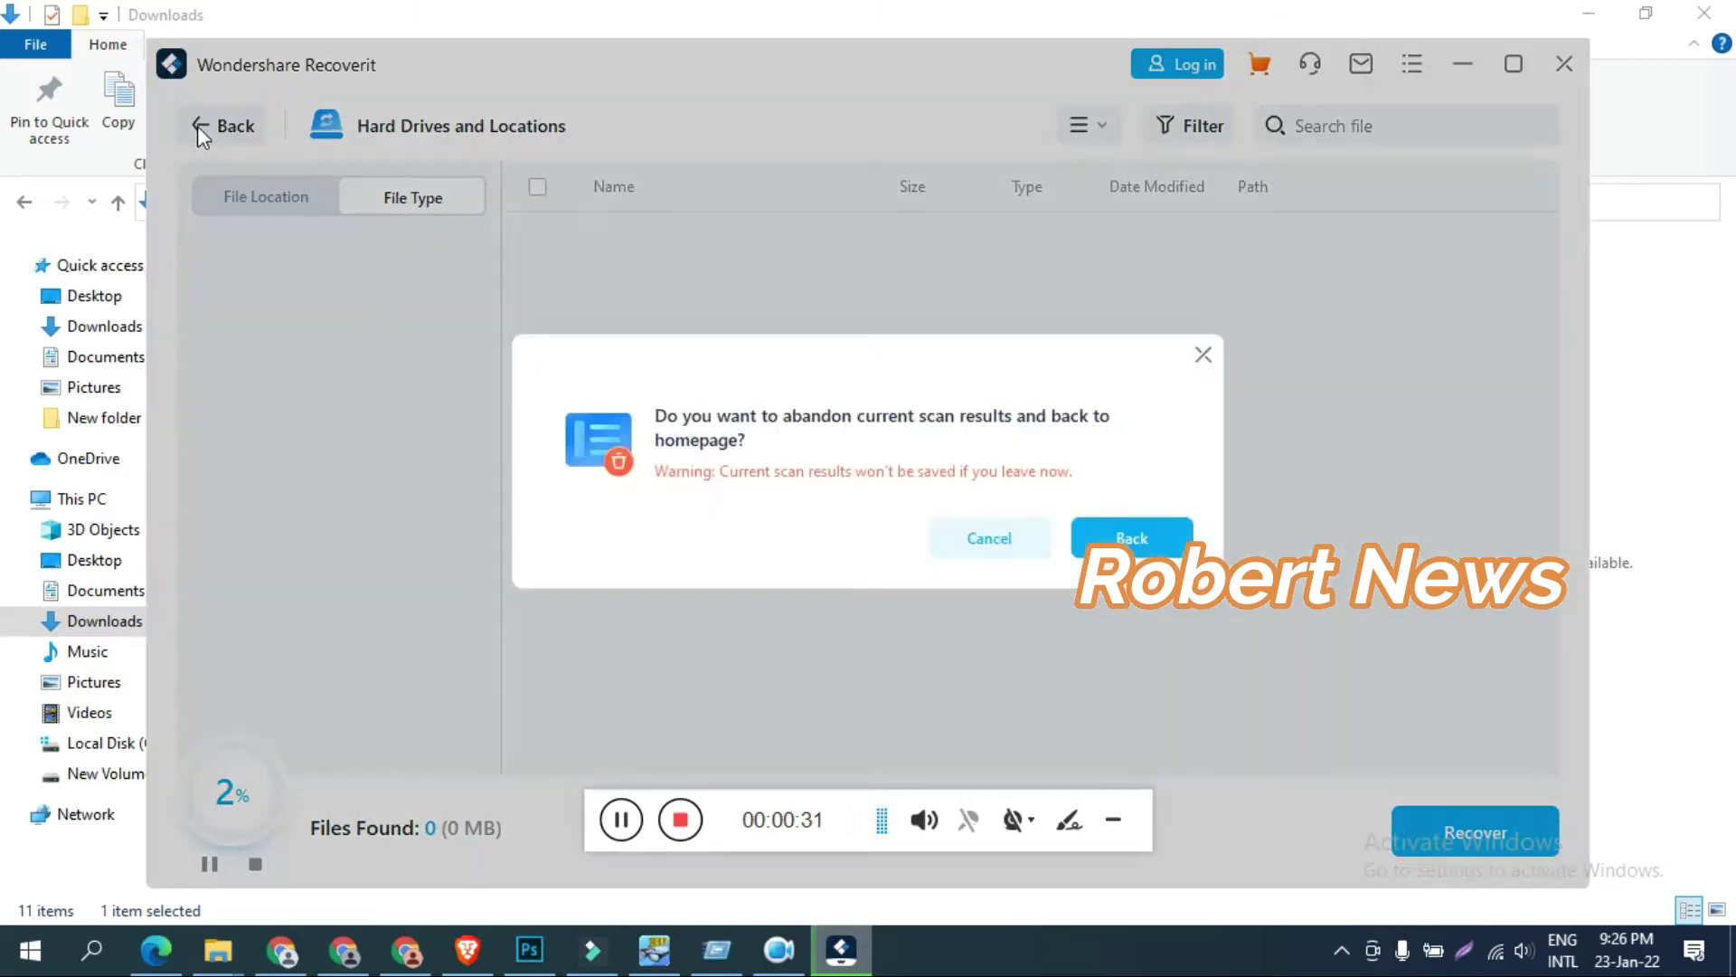
click(1126, 538)
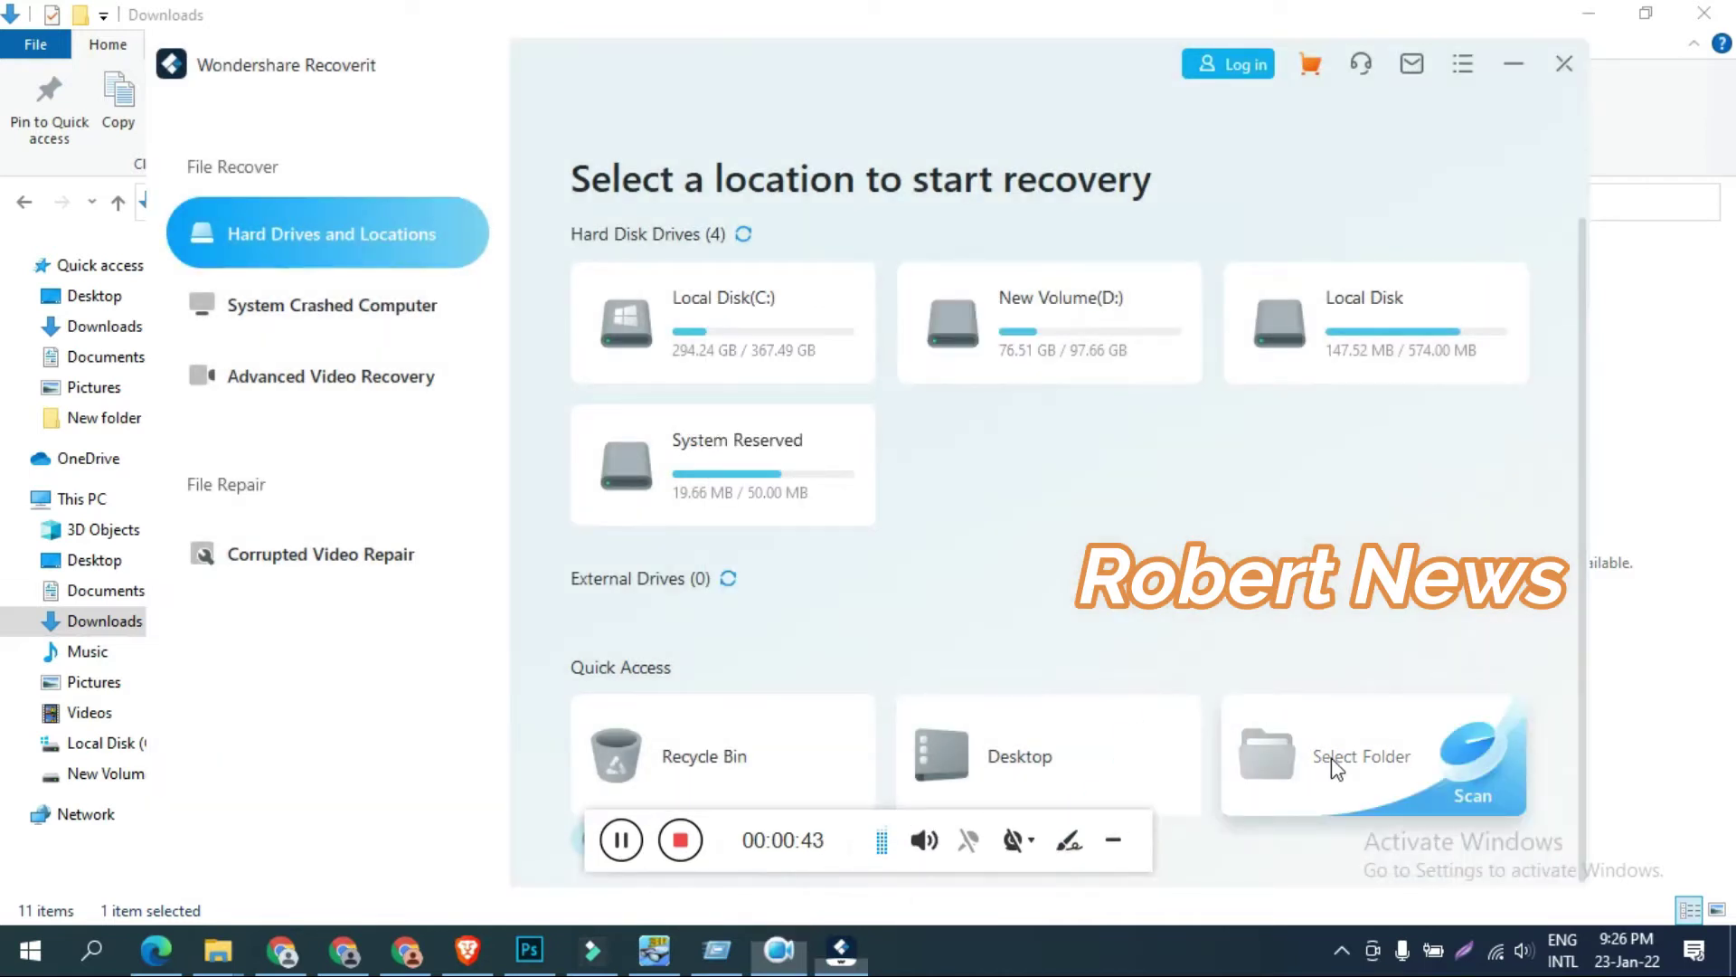
click(1330, 761)
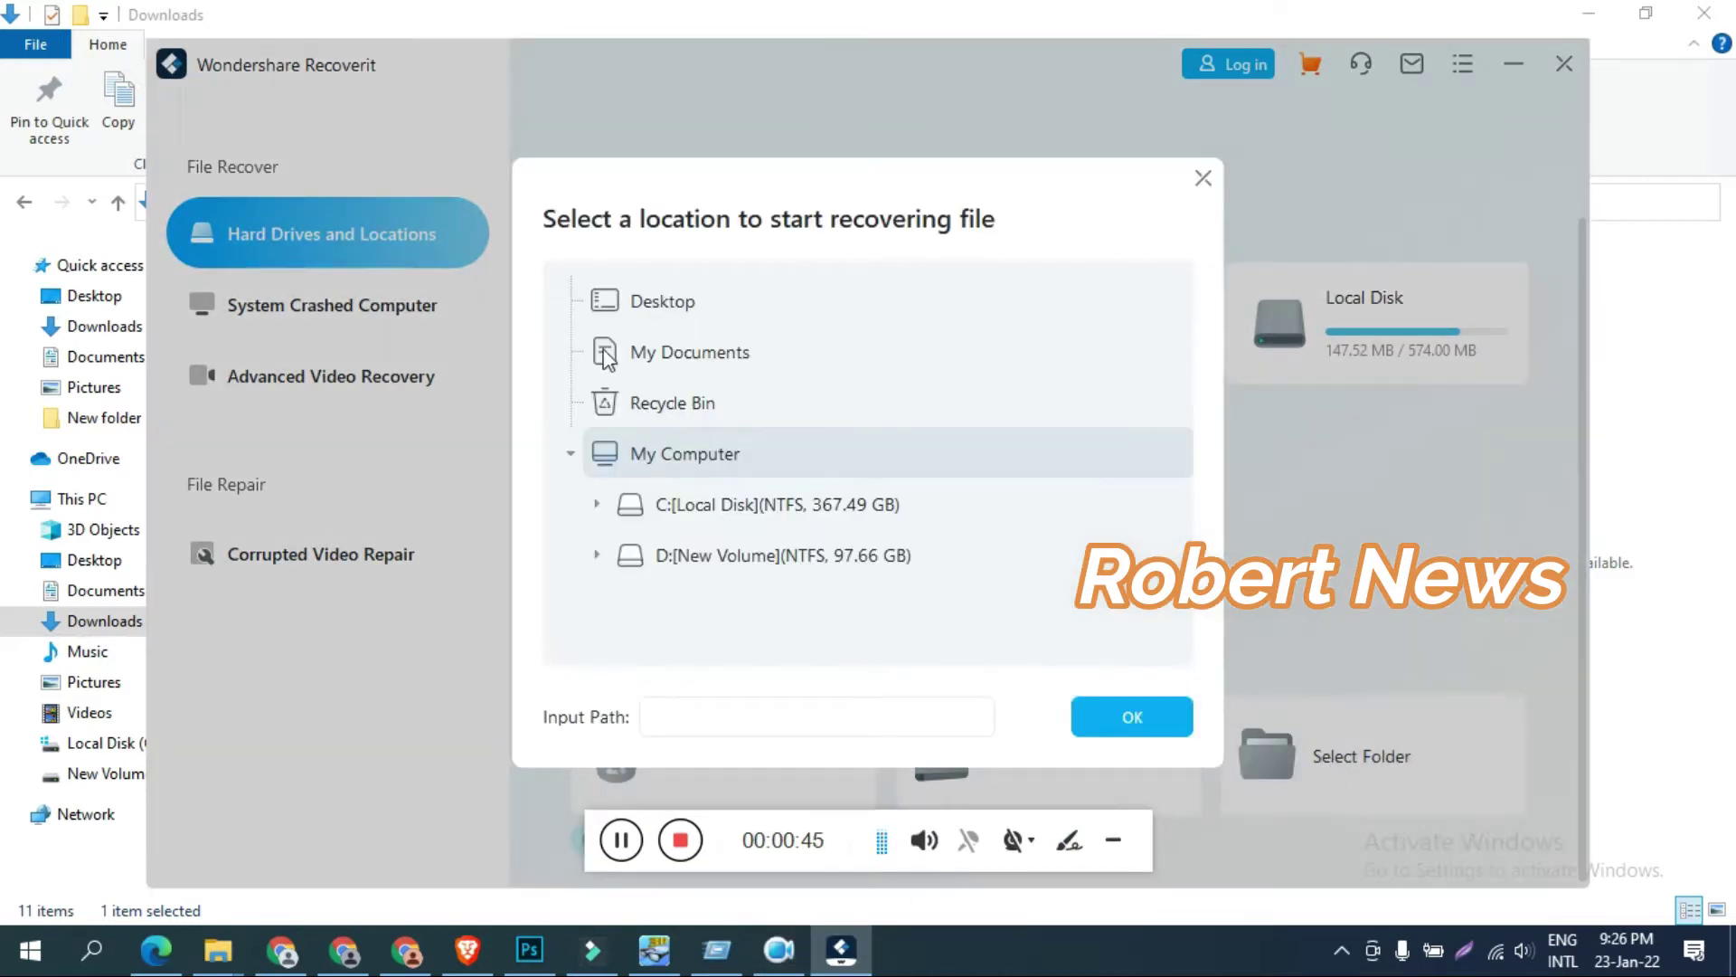
Step: Choose Desktop as the scan folder and start scanning it
click(631, 317)
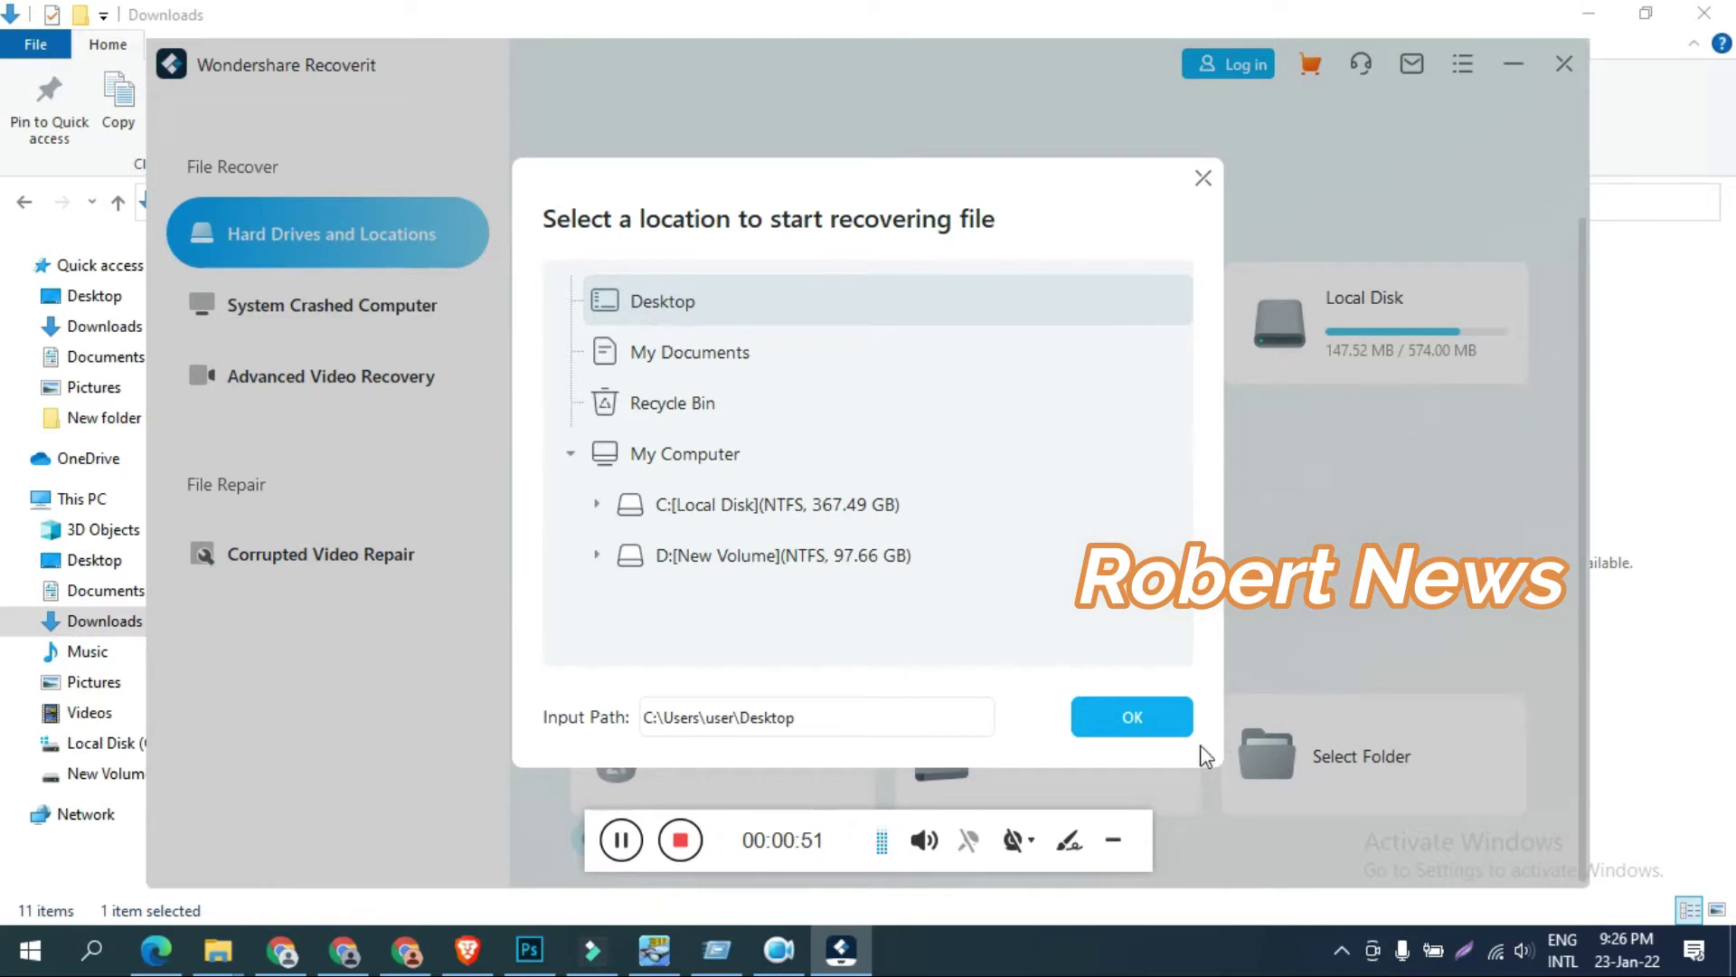
click(1158, 717)
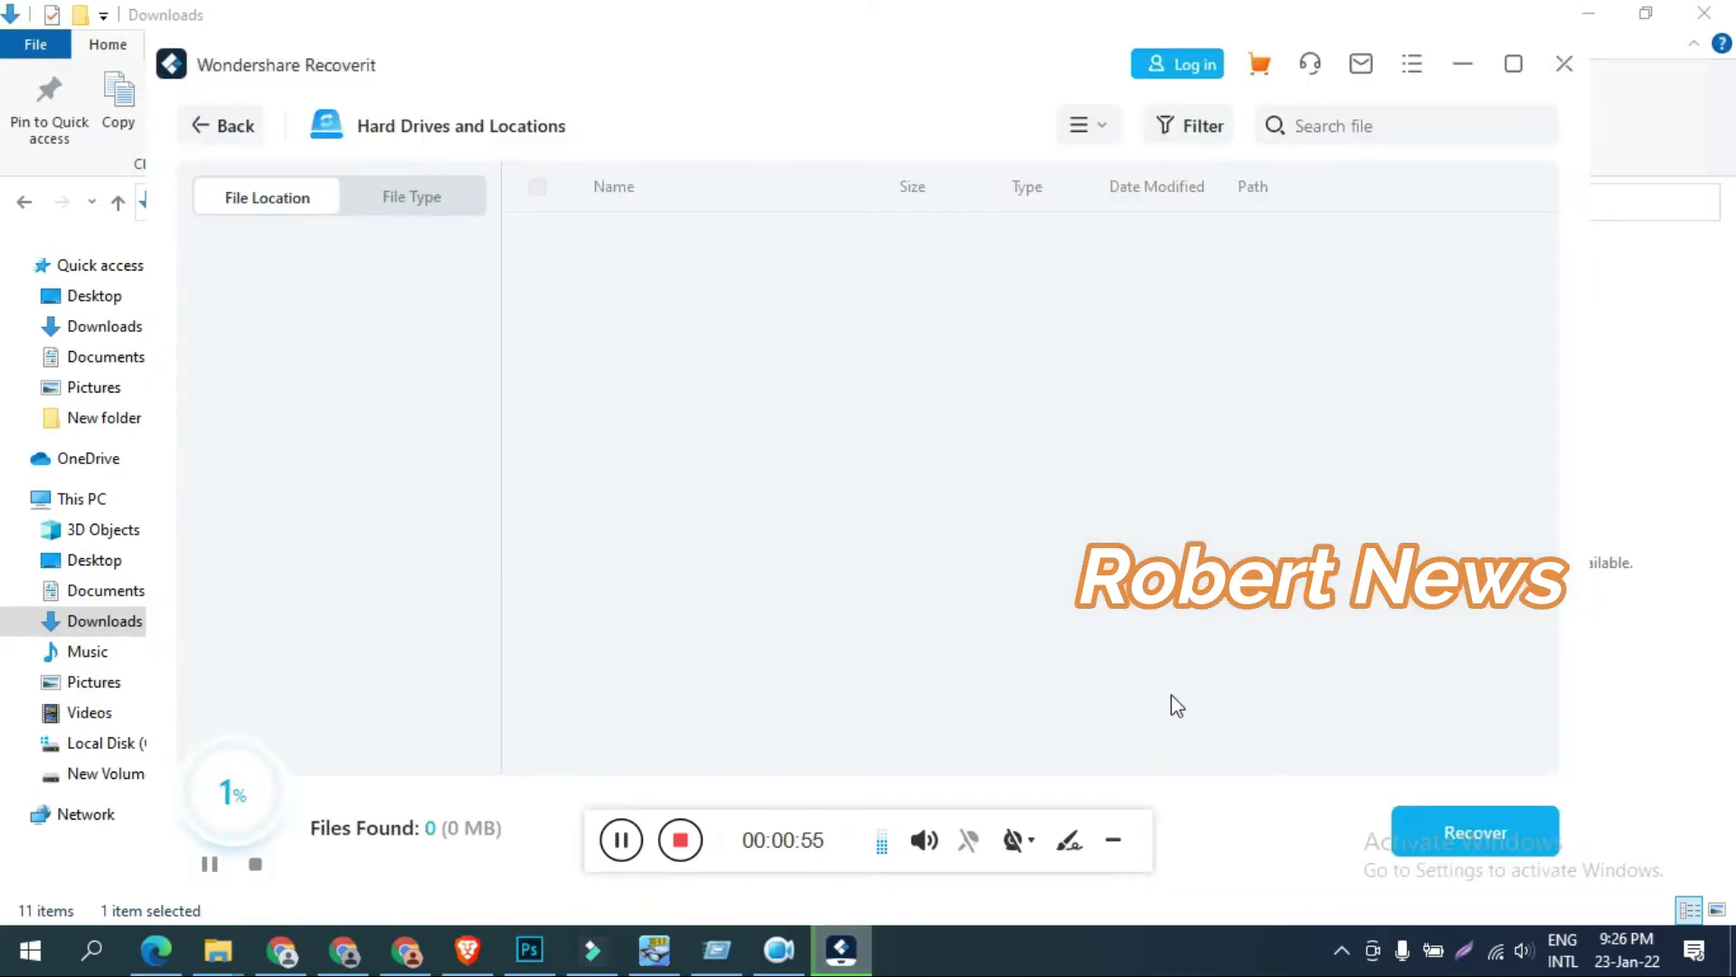
Step: Switch the results layout to Detail View, then to Icon View
click(1104, 129)
click(1134, 245)
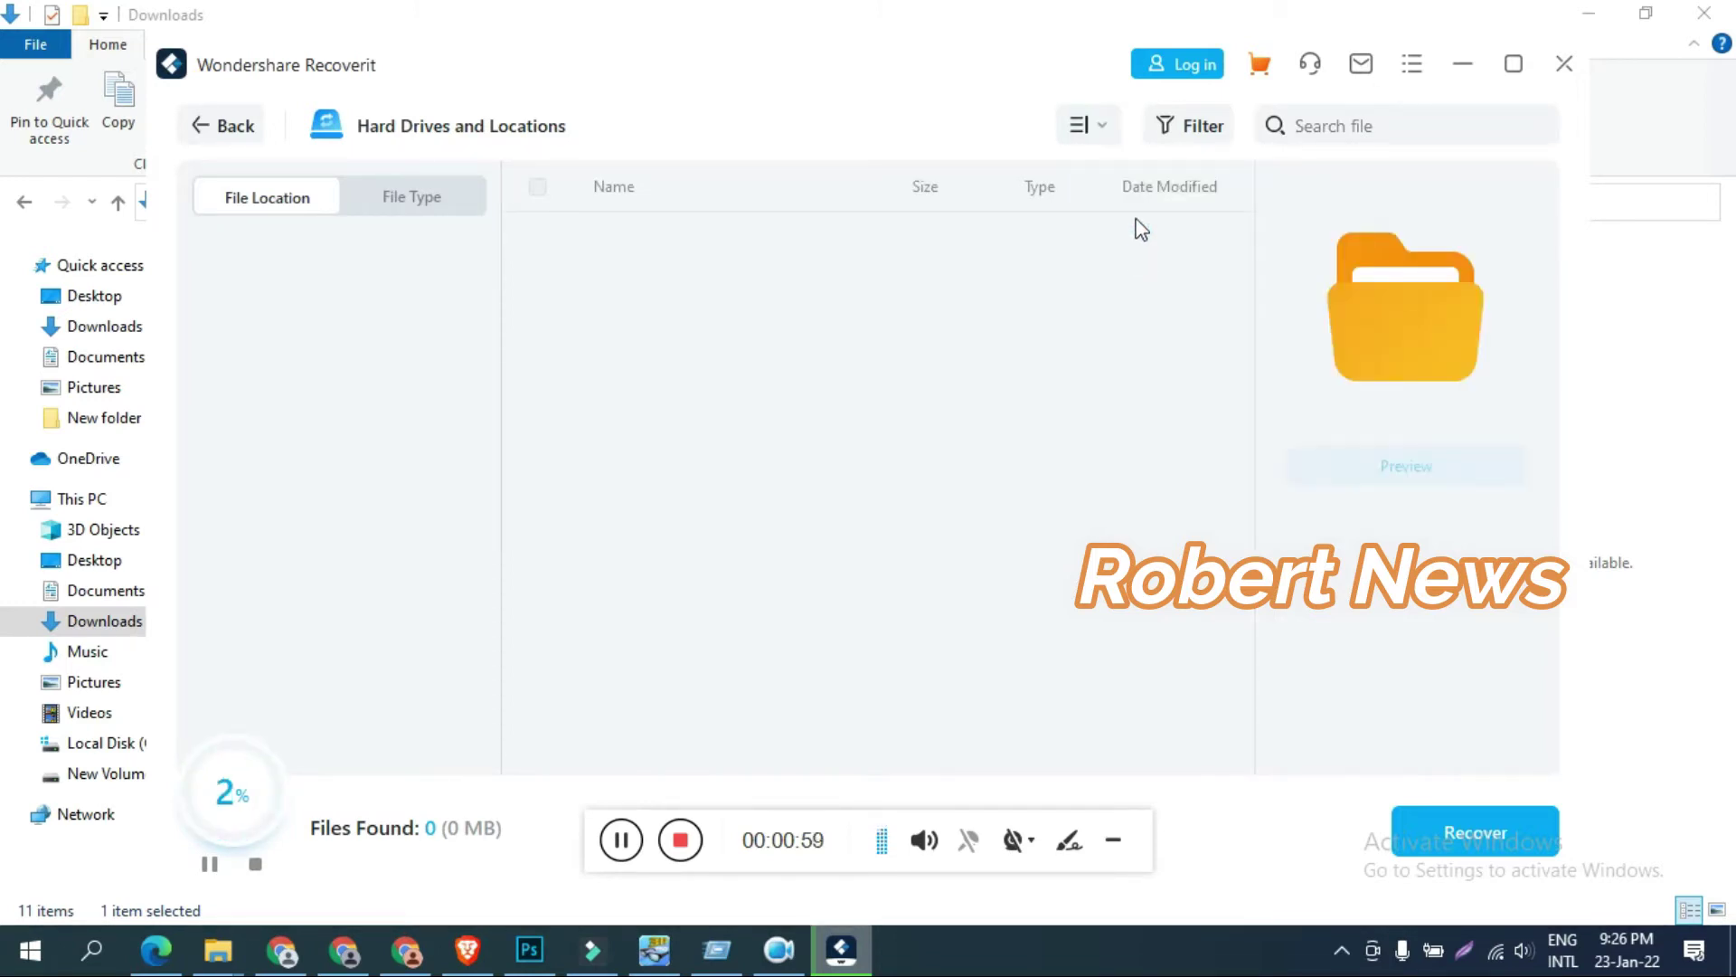
click(1101, 130)
click(1123, 293)
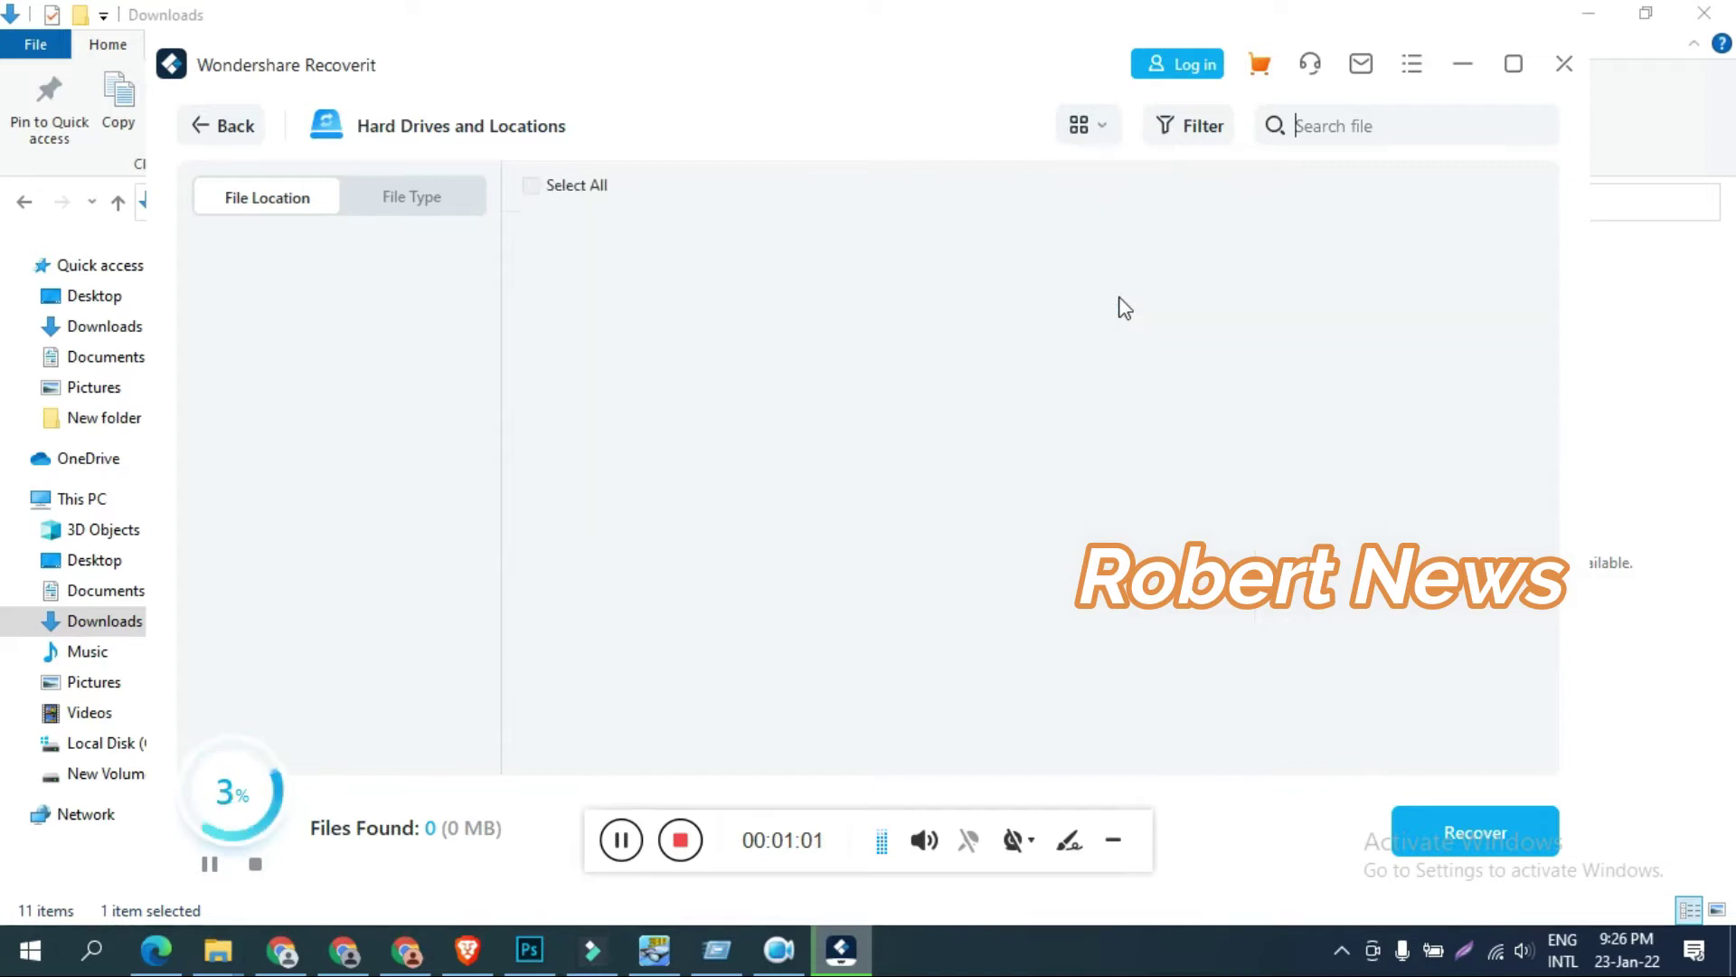
Step: Check the About version information, then group the results by file type
click(1411, 68)
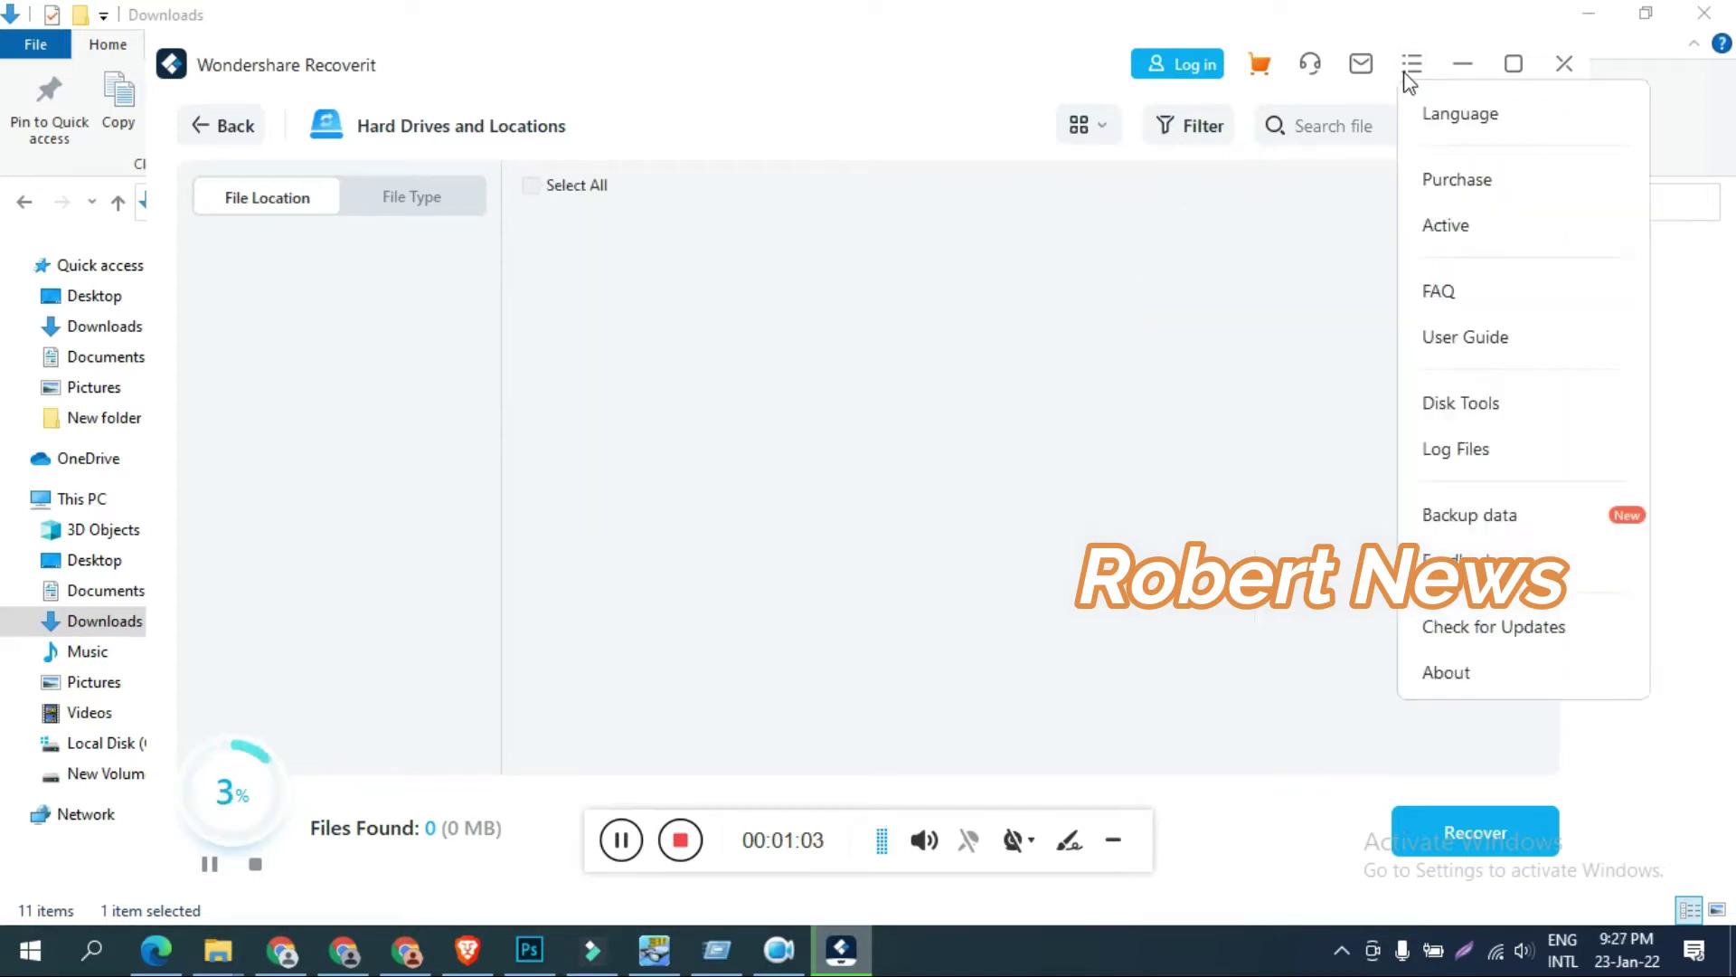
click(1419, 661)
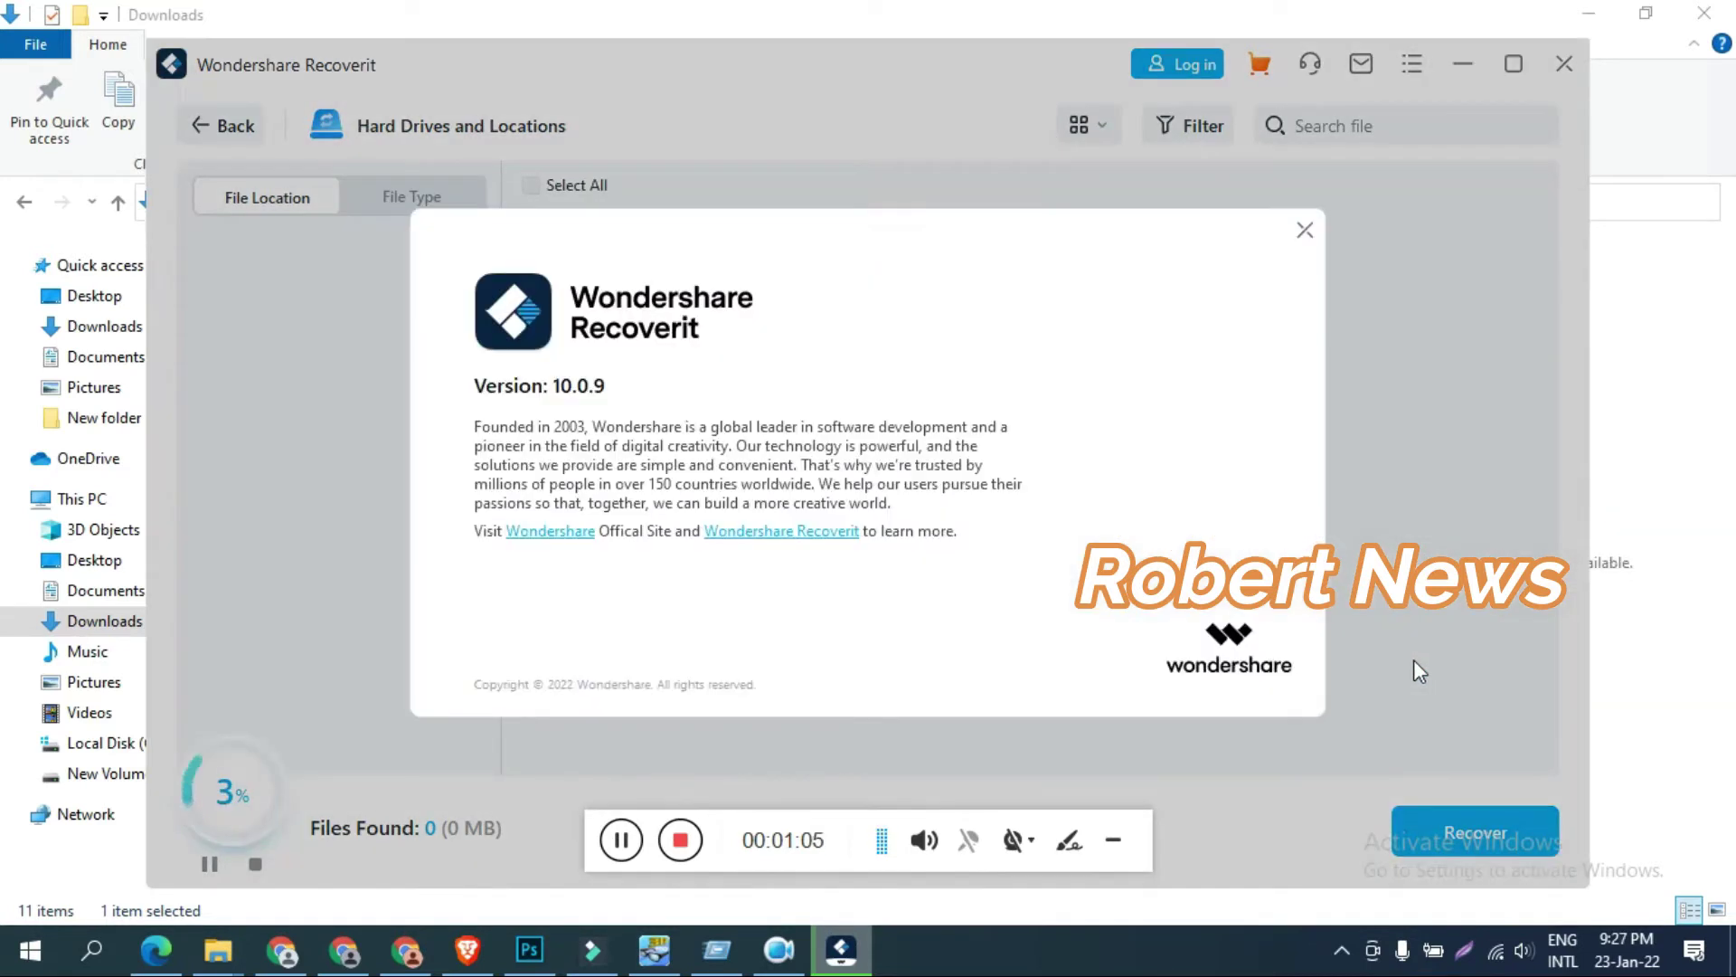
click(1304, 232)
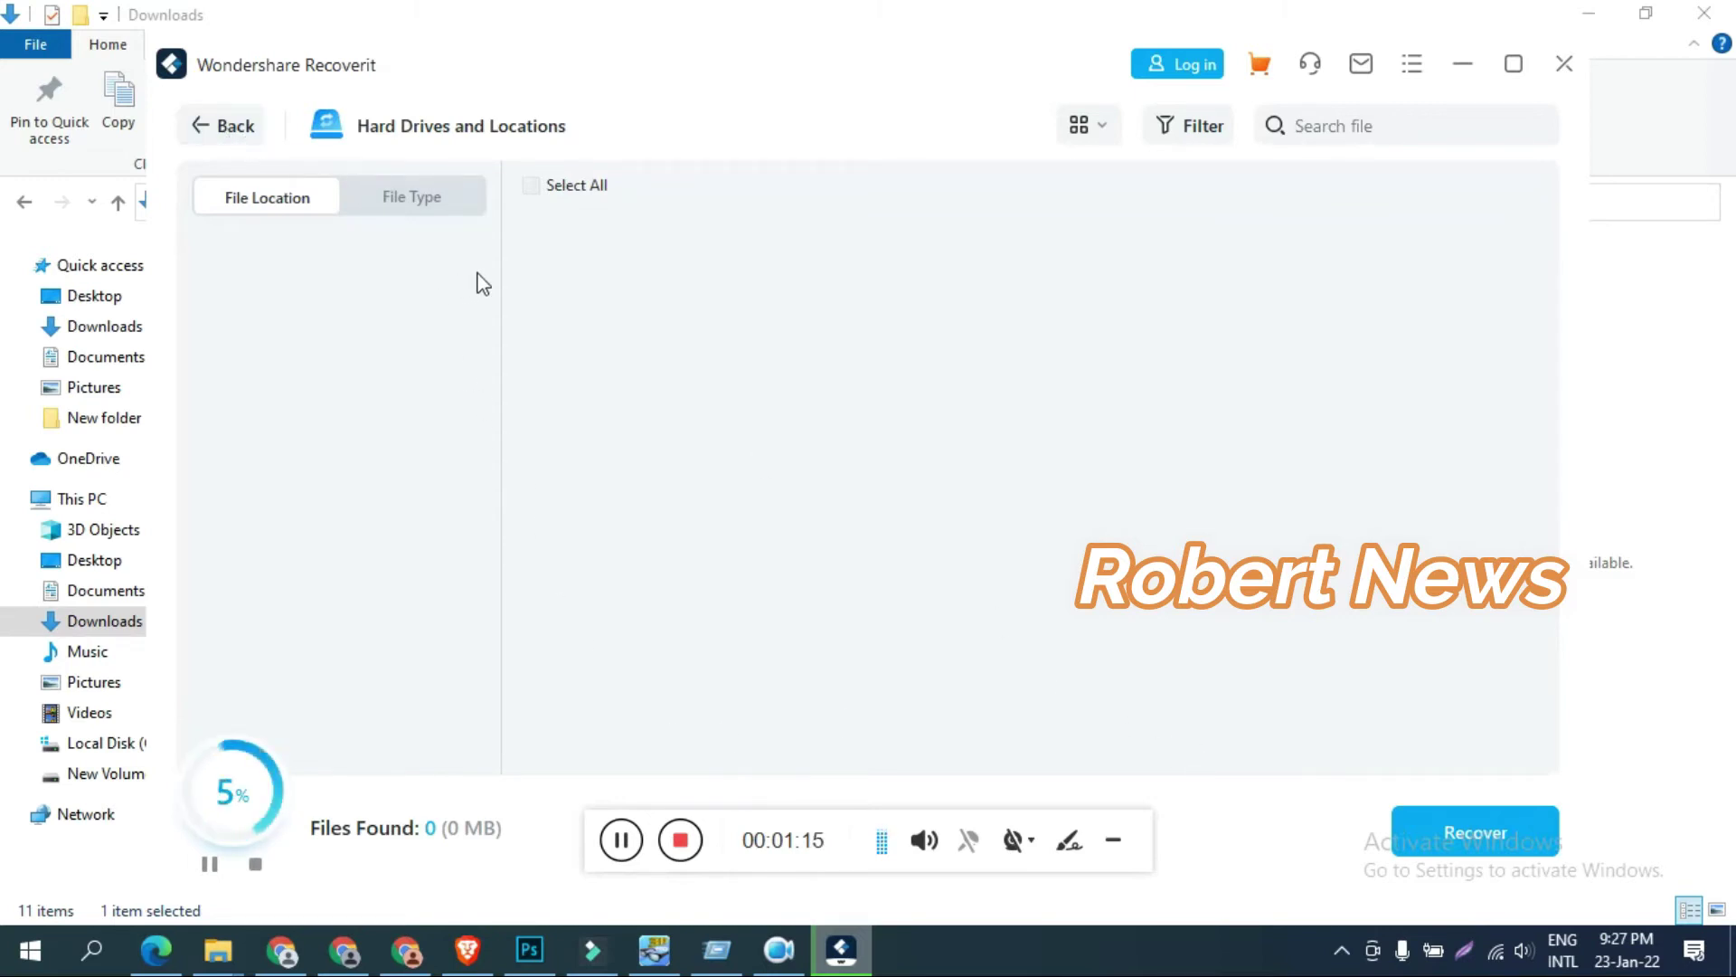
click(411, 200)
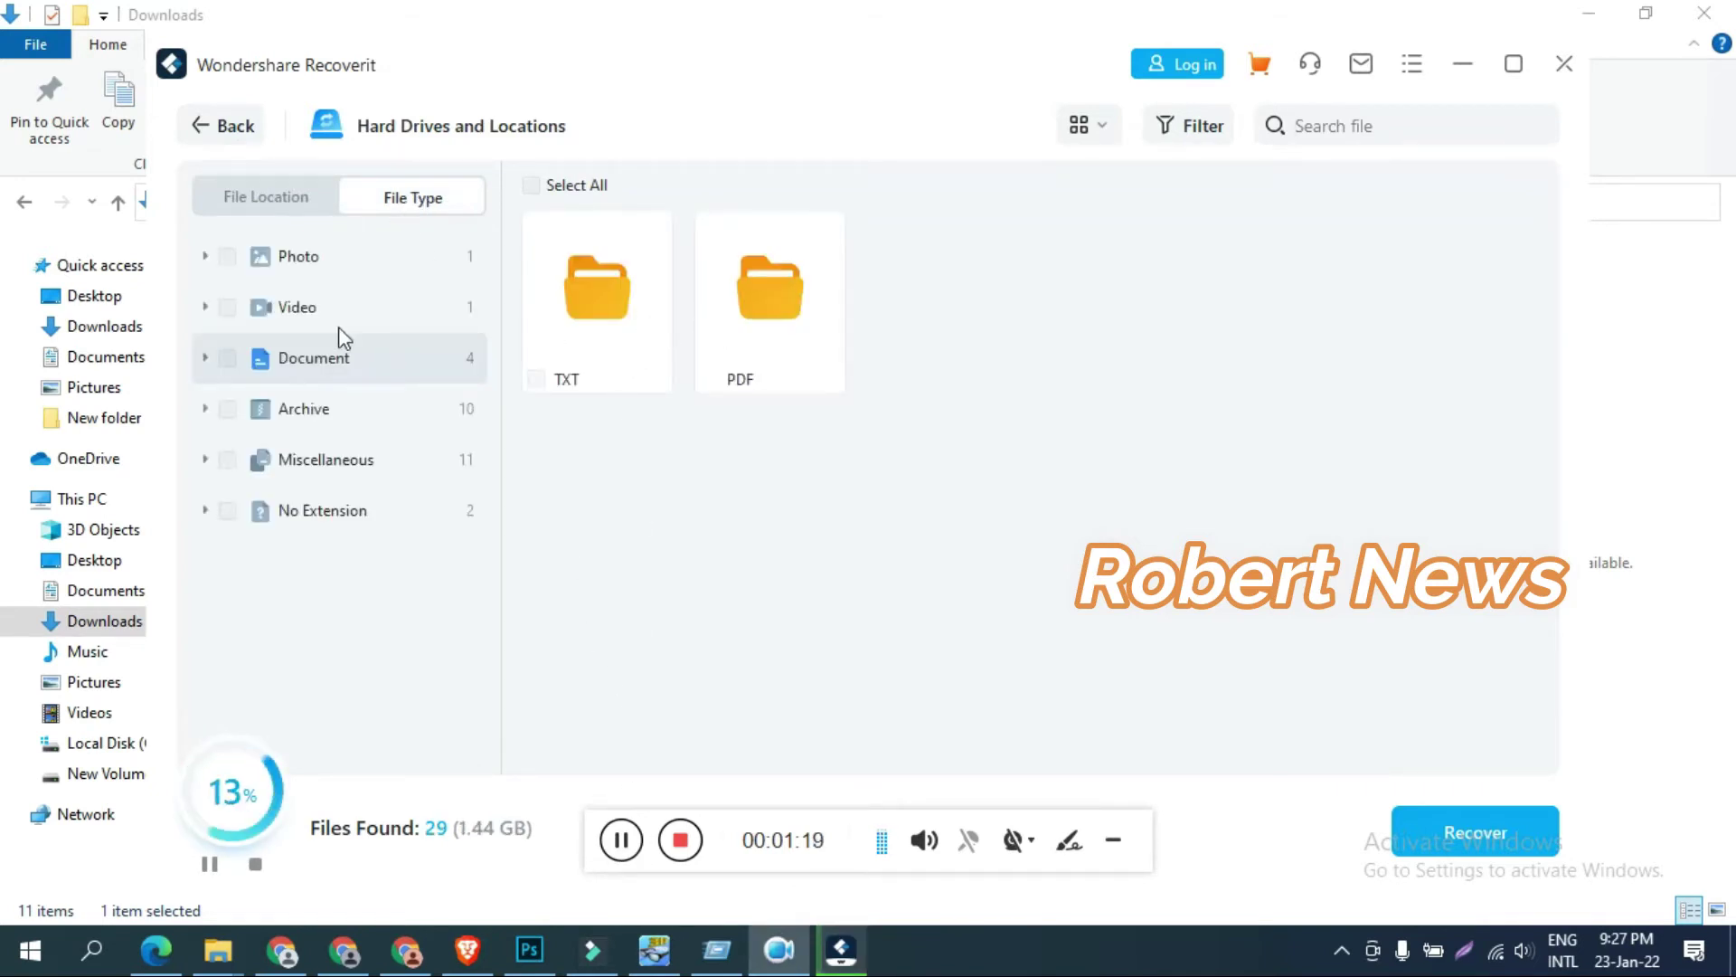
Step: Browse the found PNG photos and MP4 videos, trying to select videos mid-scan
click(206, 254)
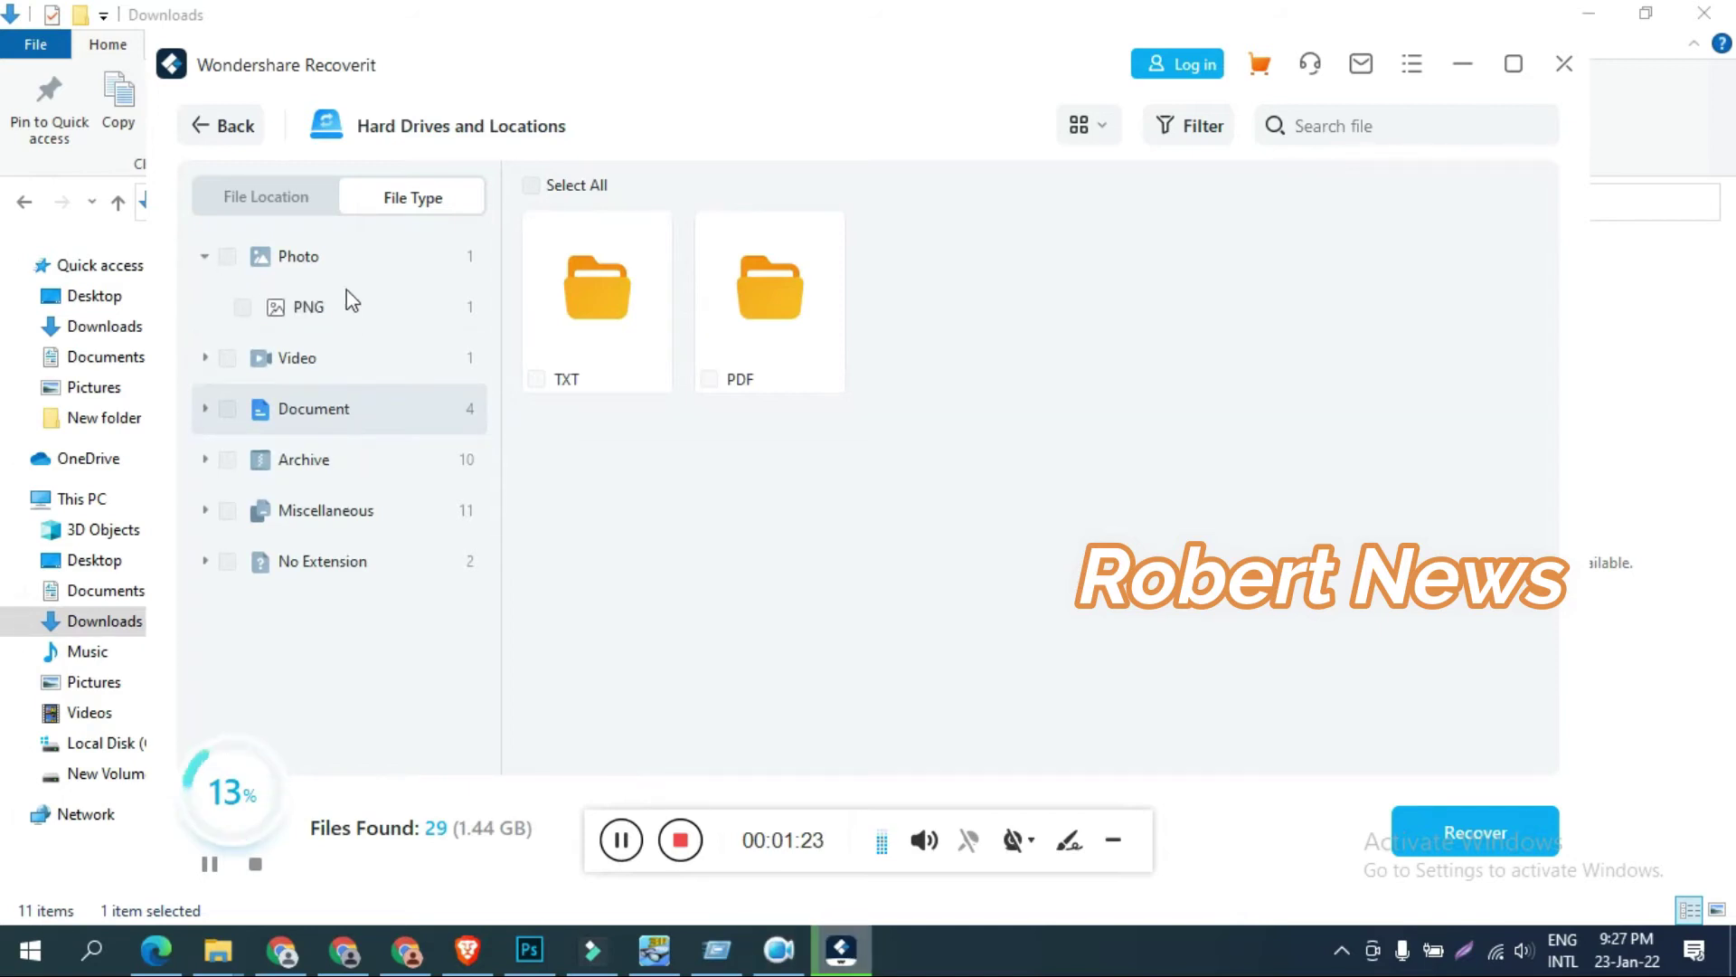
click(328, 261)
click(207, 357)
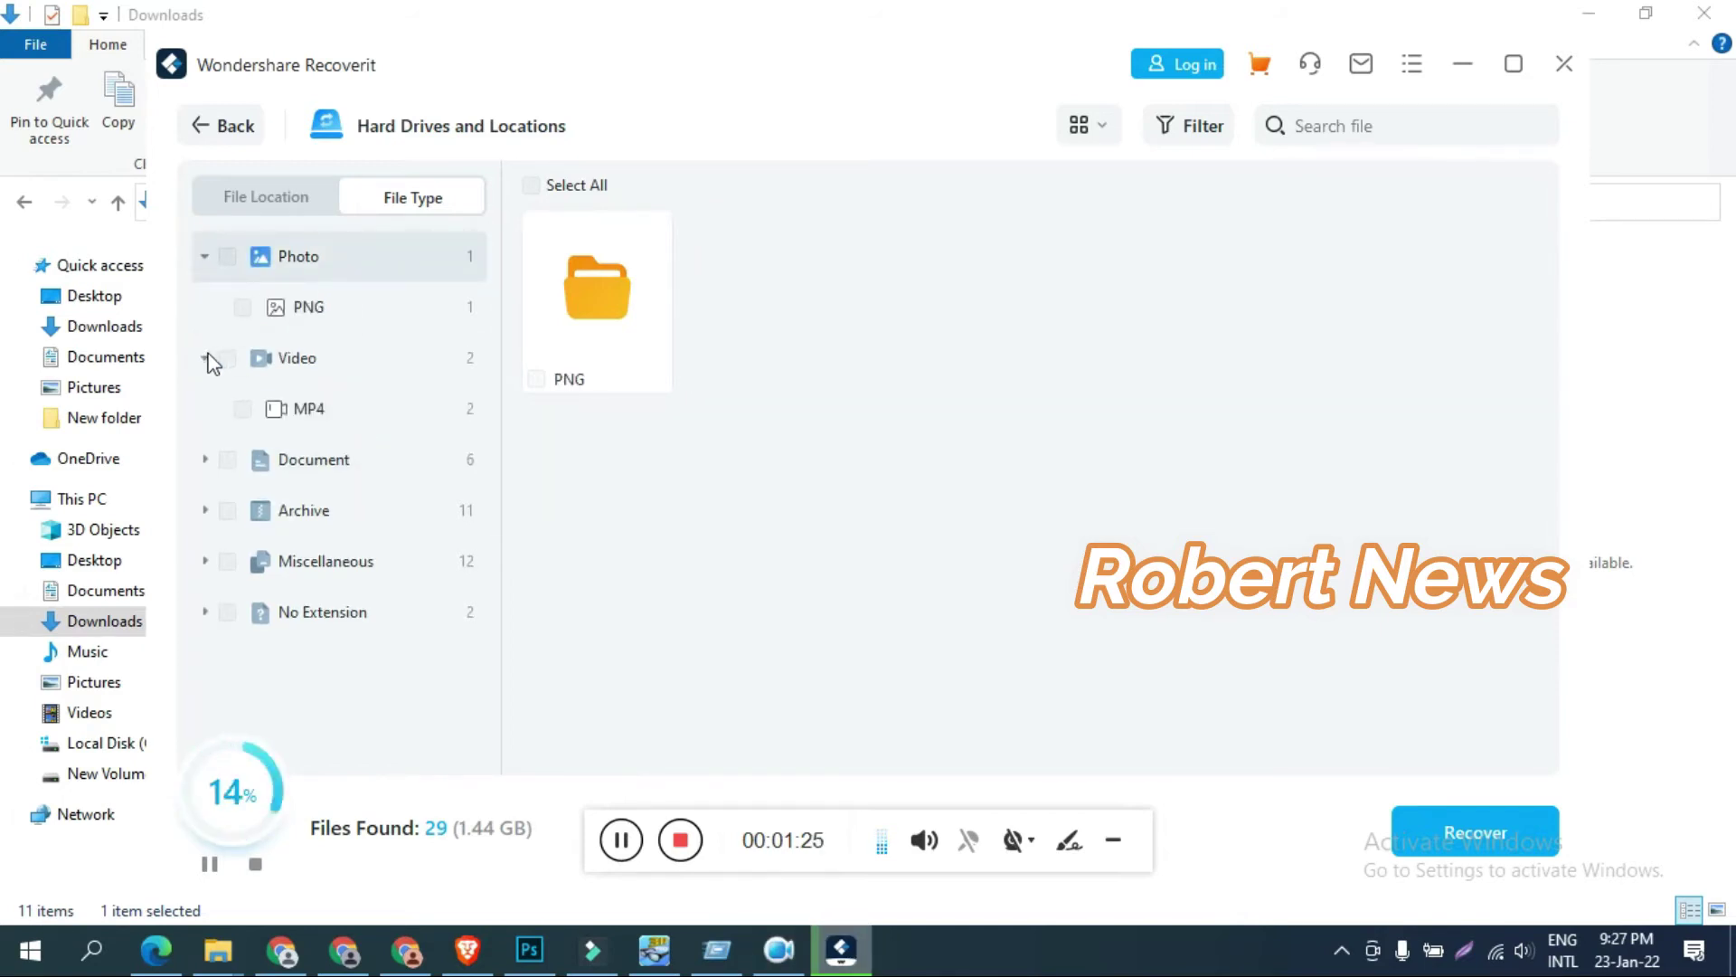
click(292, 410)
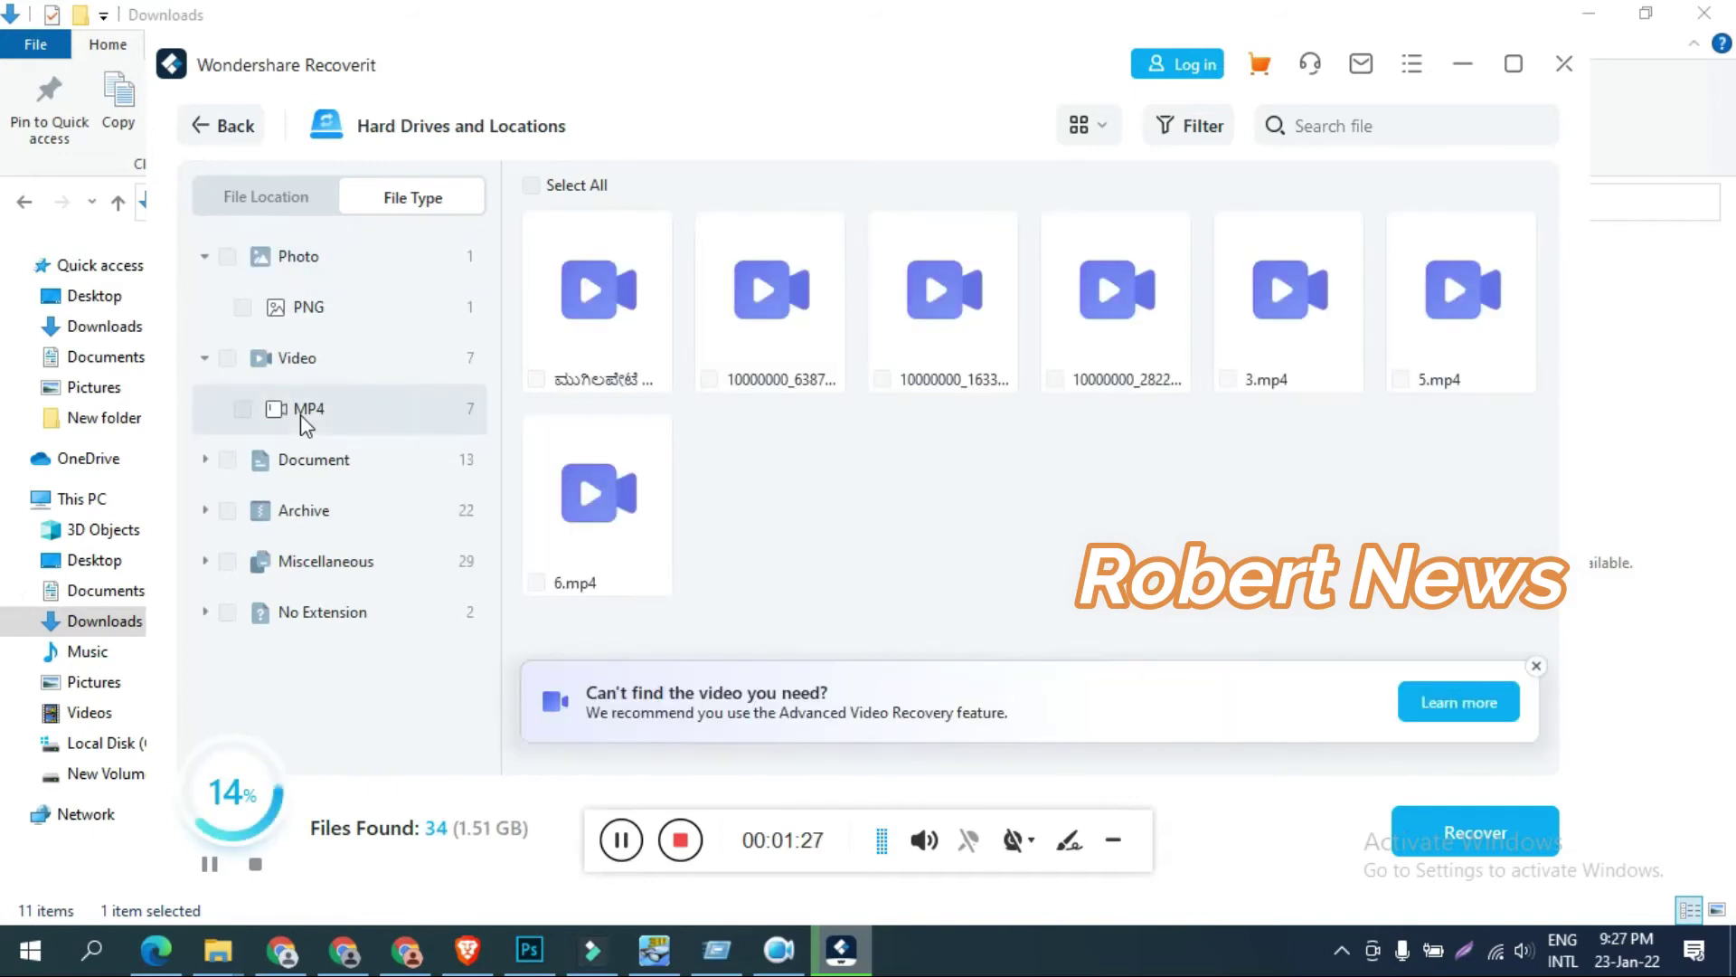
click(539, 582)
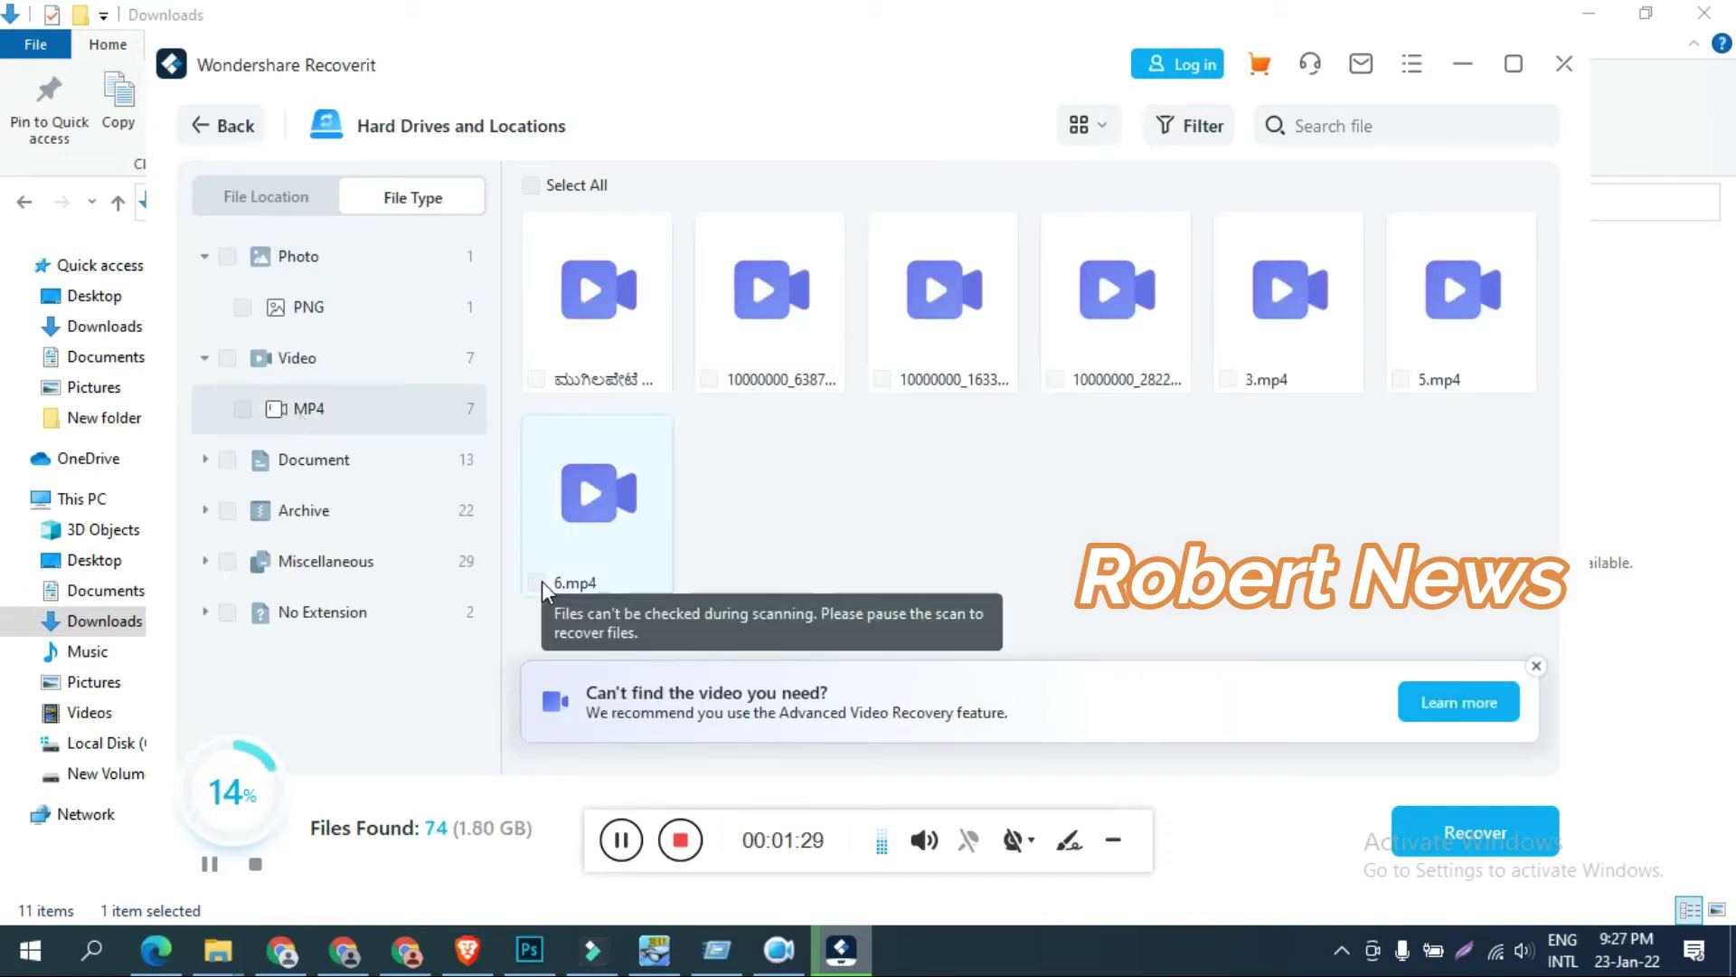
click(542, 374)
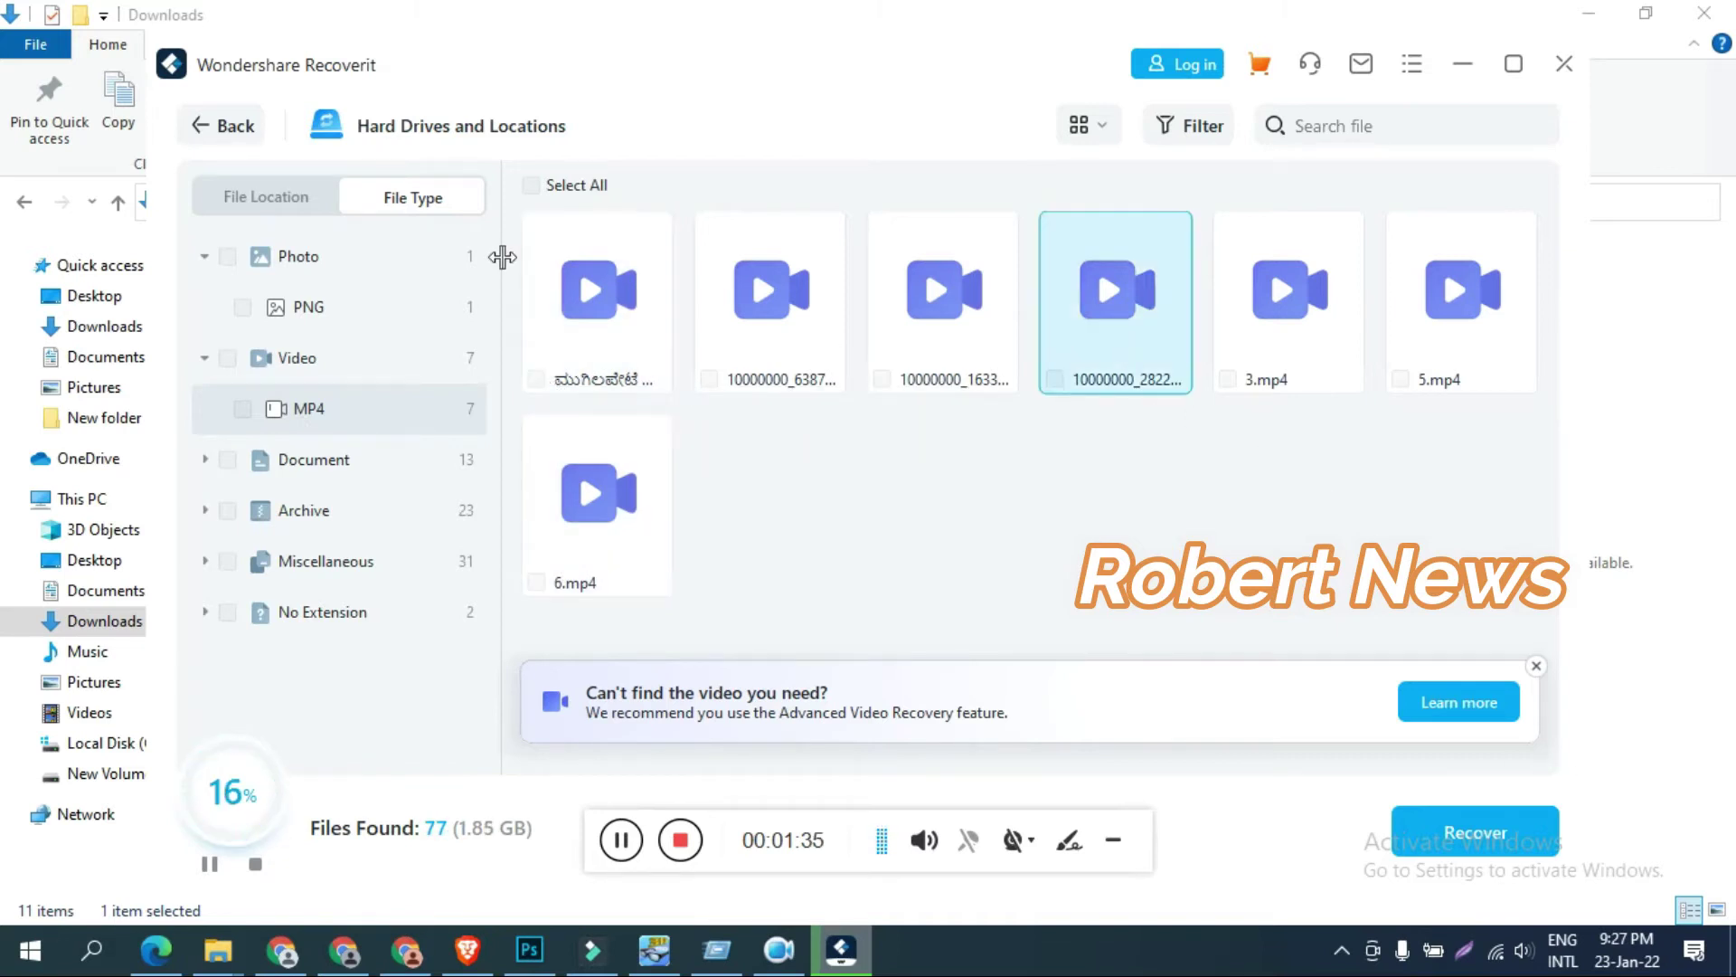
click(533, 188)
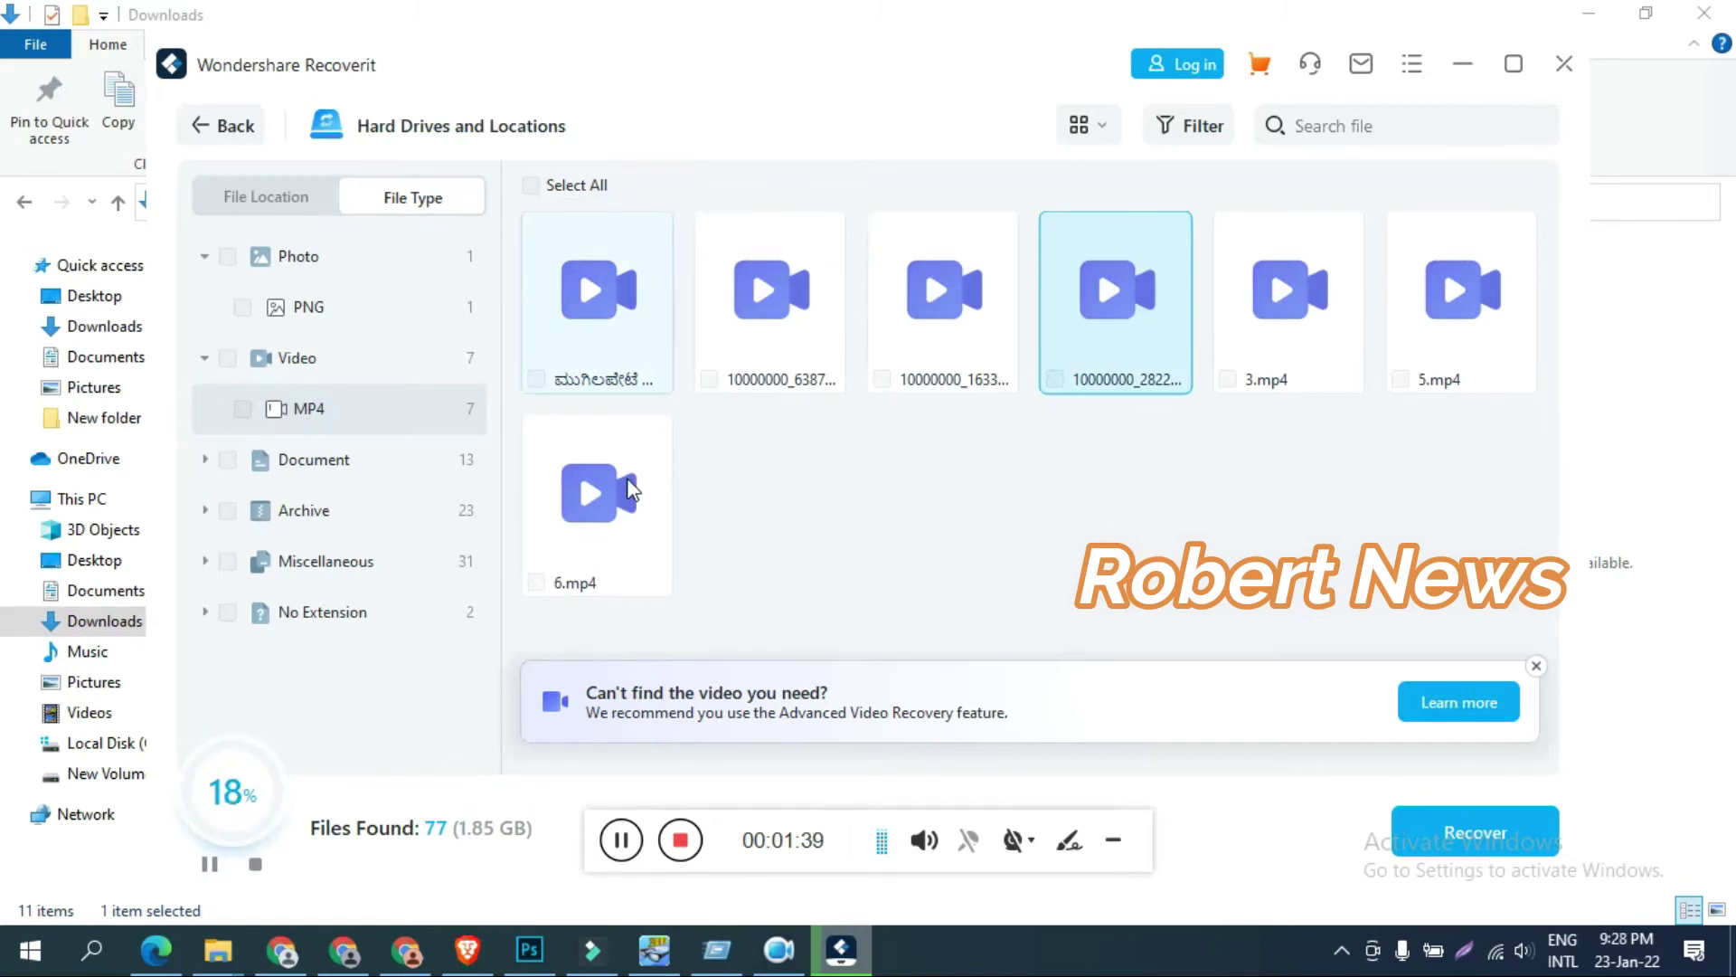
Step: Stop the scan early and select all seven MP4 videos
drag(823, 844, 810, 801)
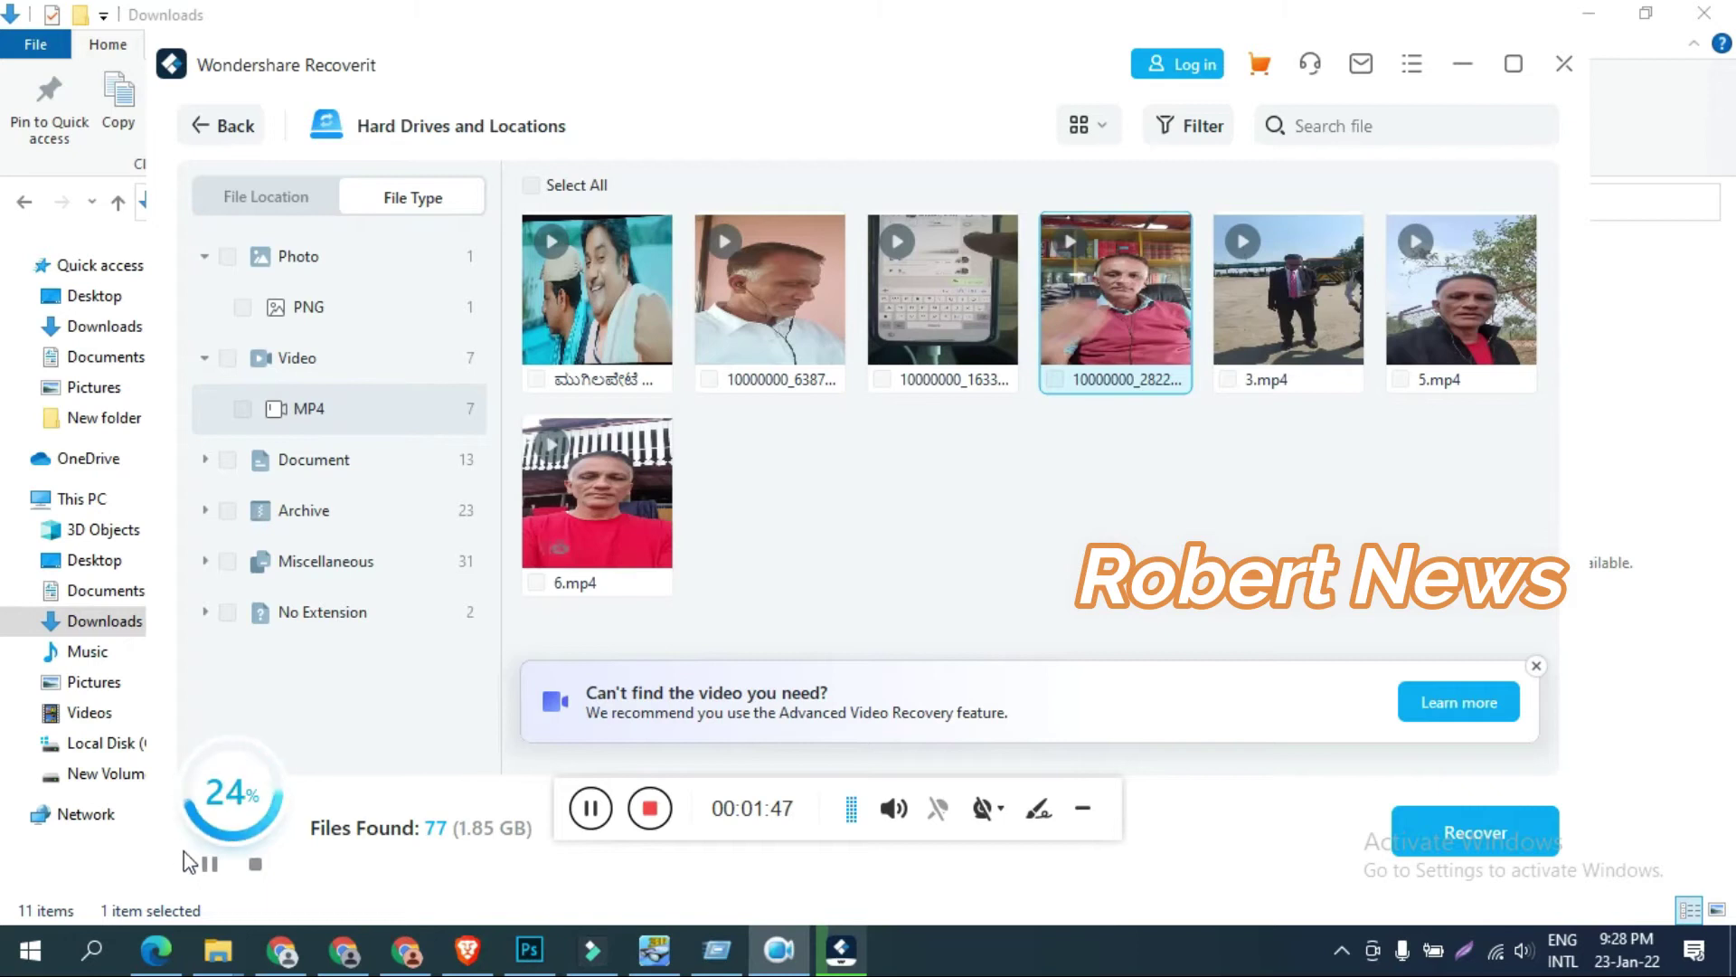
click(256, 864)
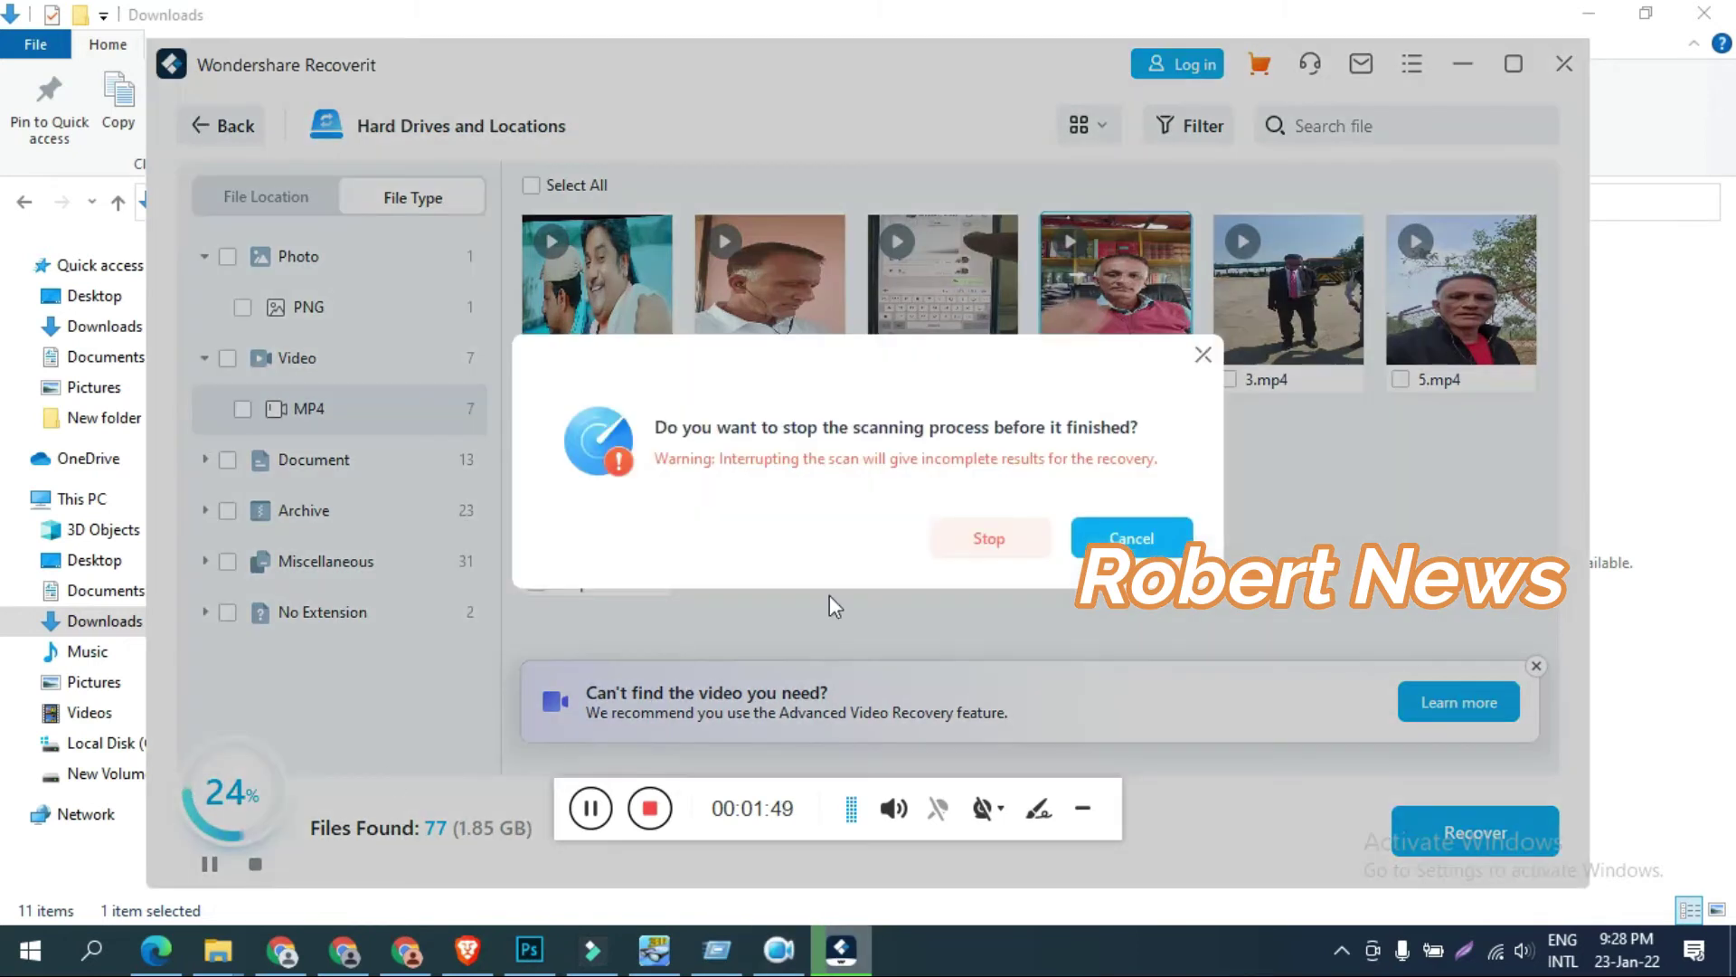
click(977, 537)
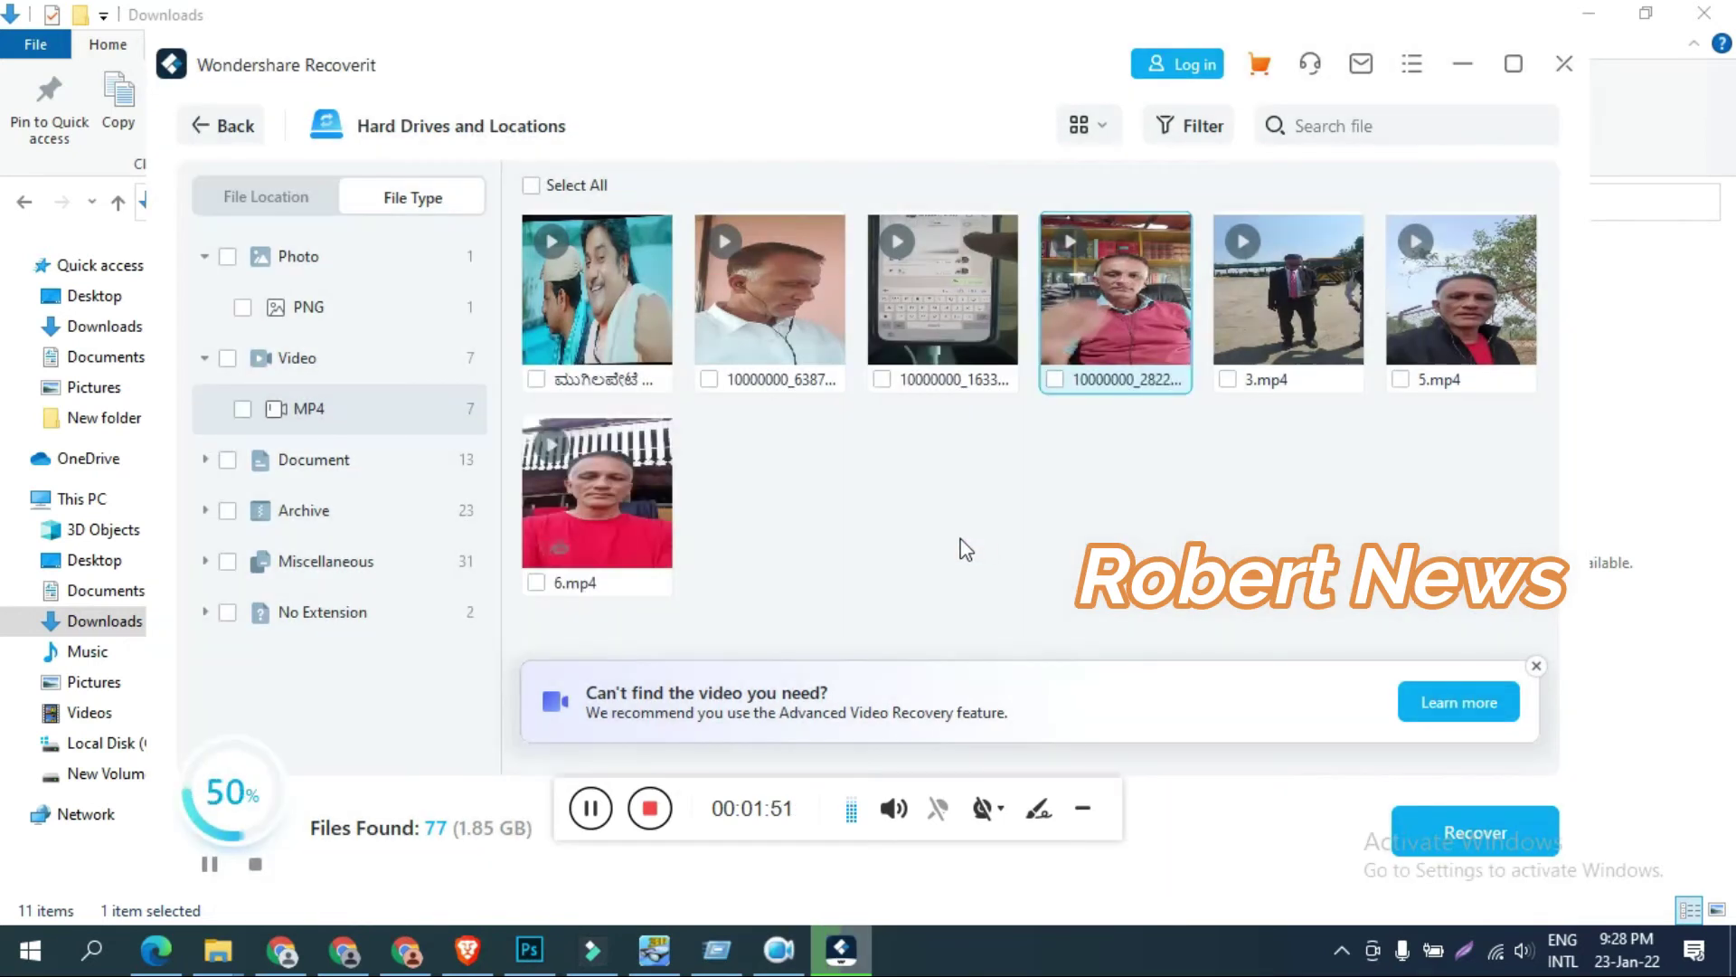
click(549, 185)
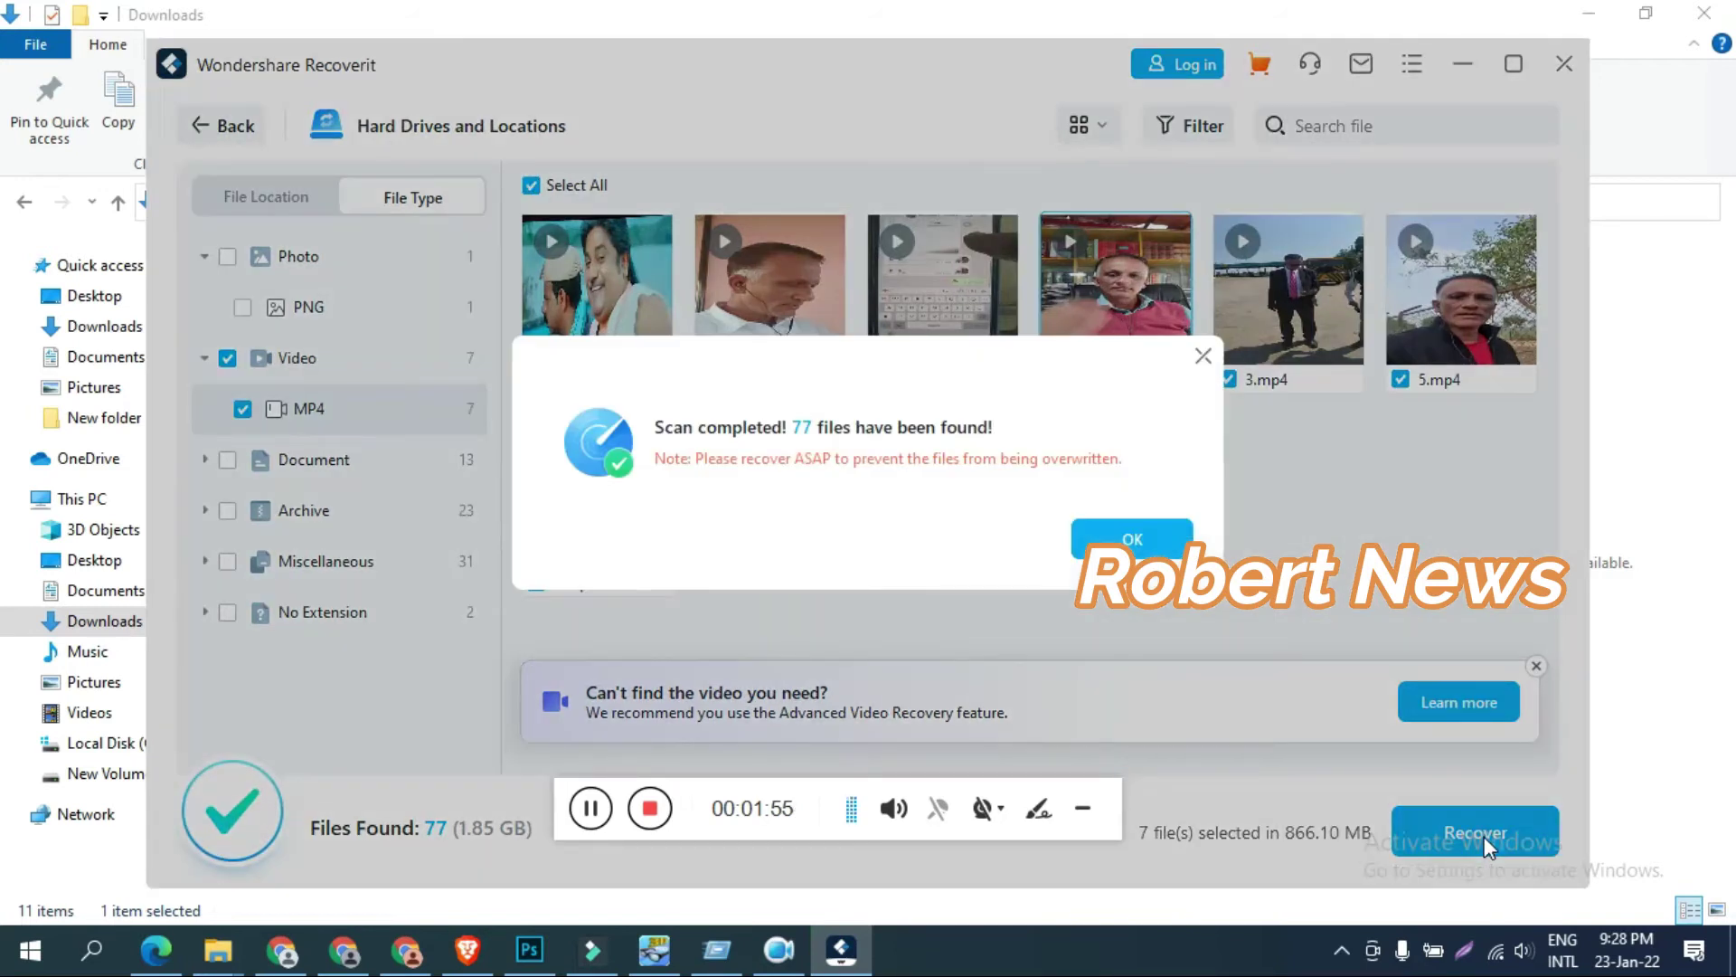
Step: Acknowledge the completed scan, try recovering the seven videos, and close the Buy Recoverit offer
click(1134, 542)
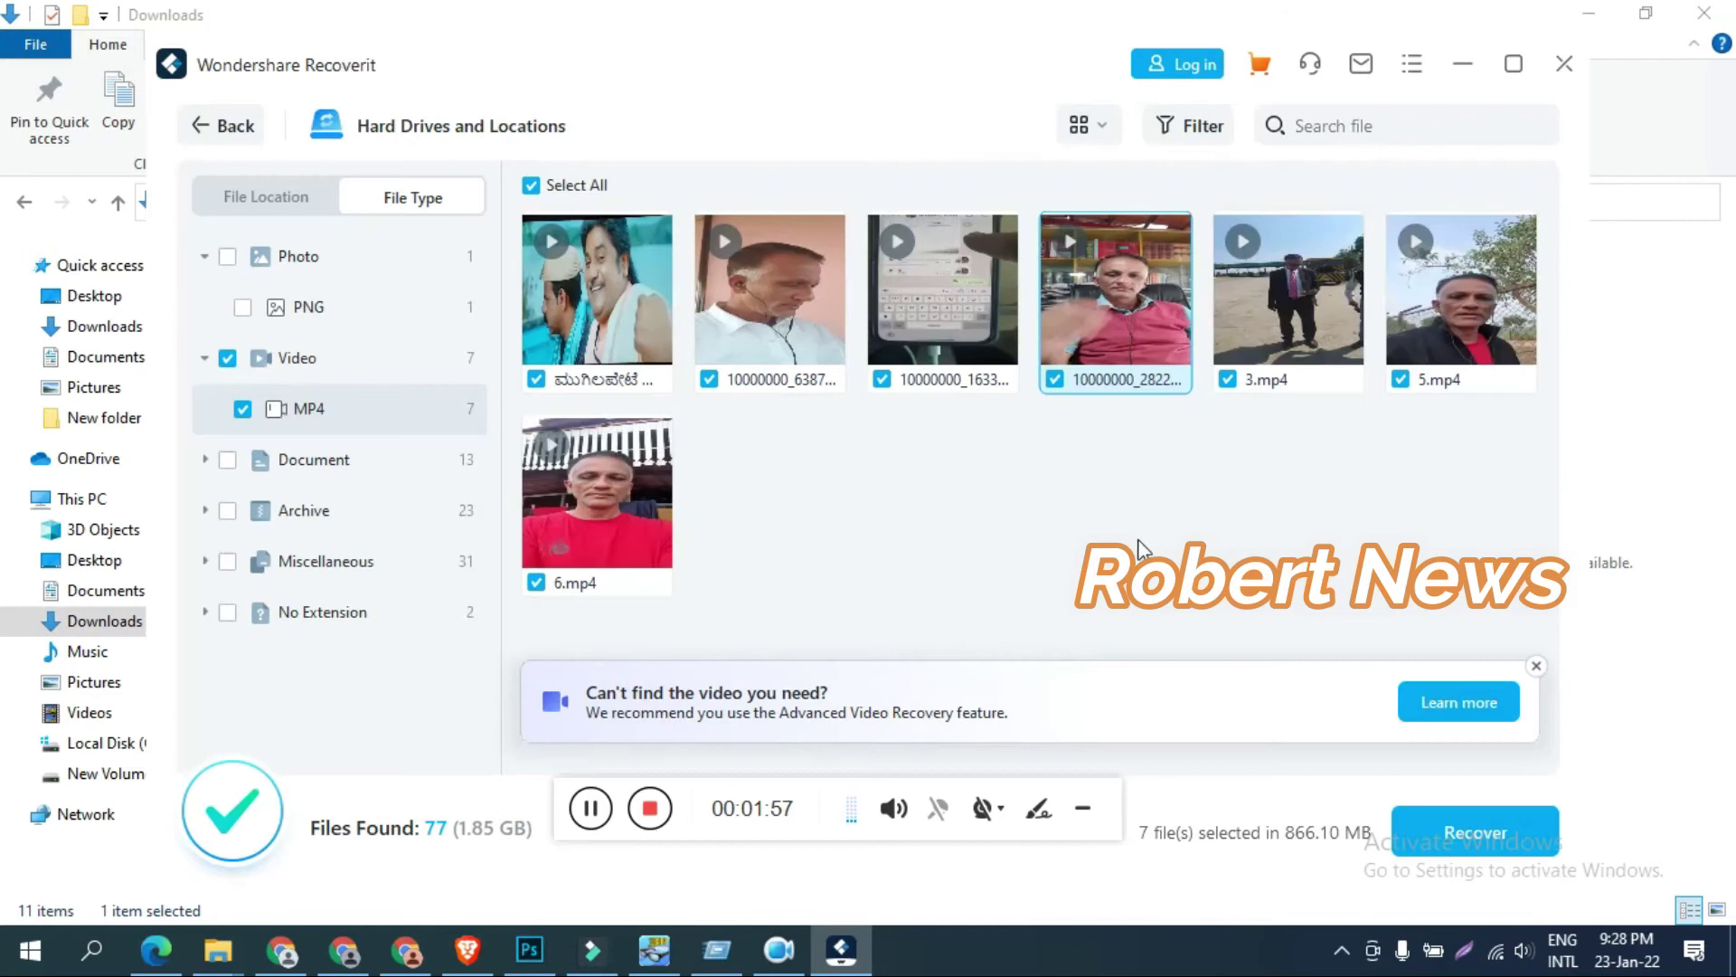
click(1436, 831)
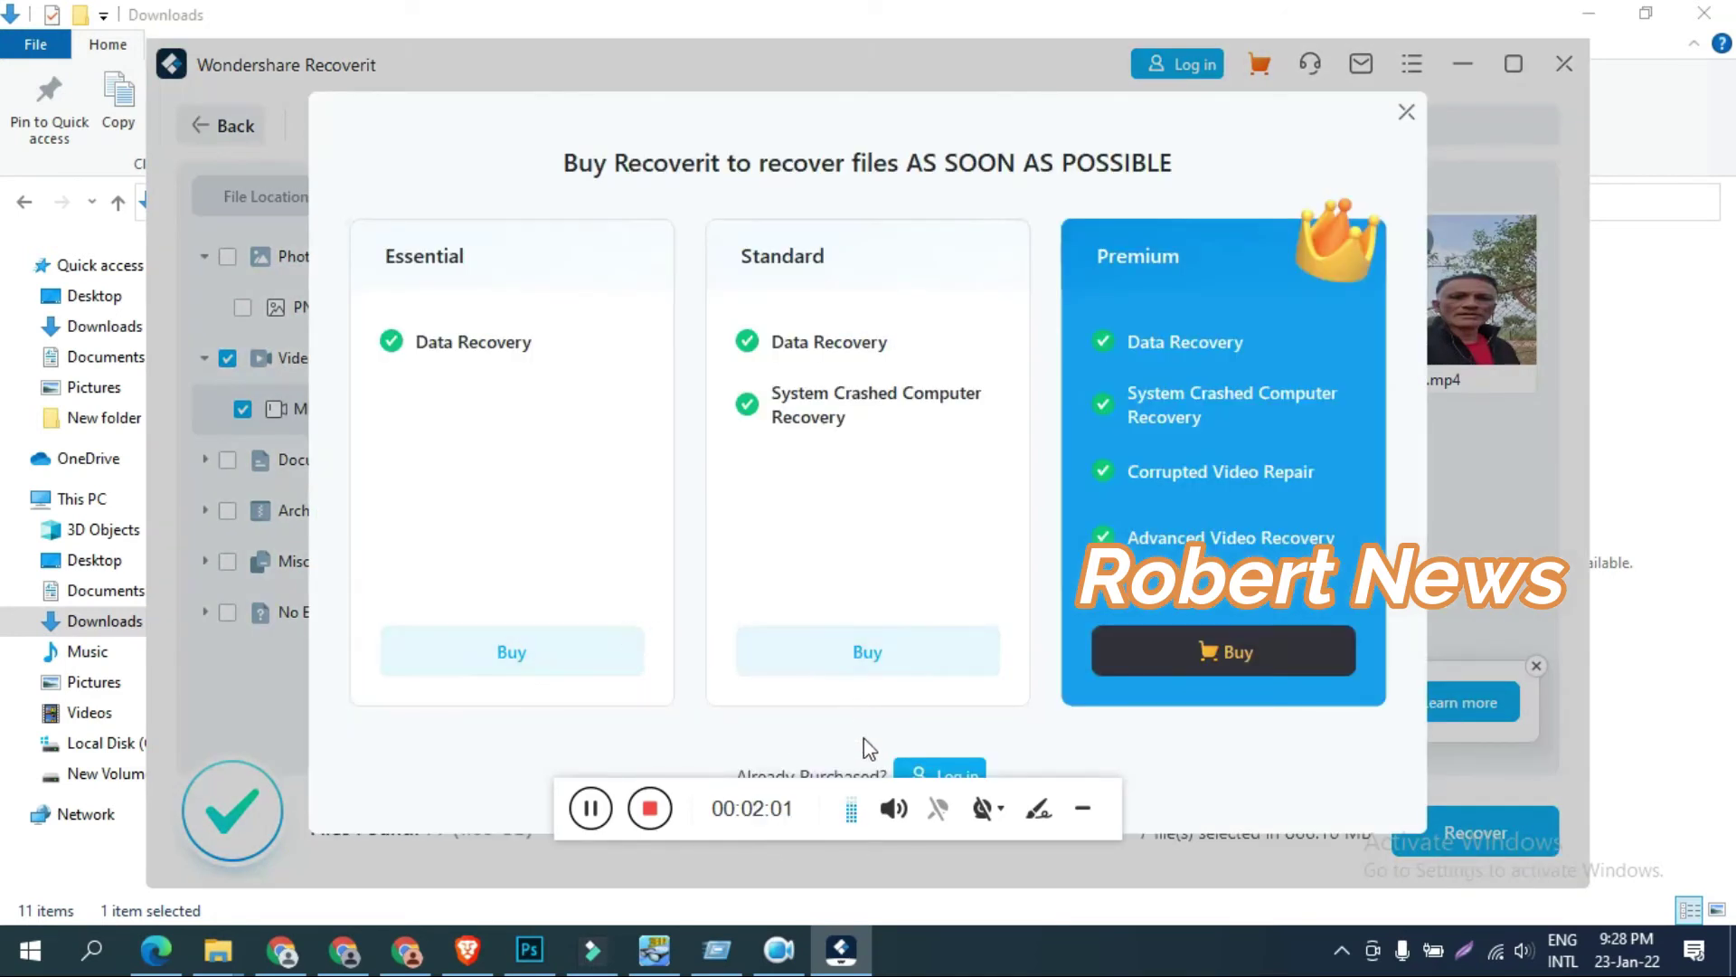
drag(899, 788, 907, 775)
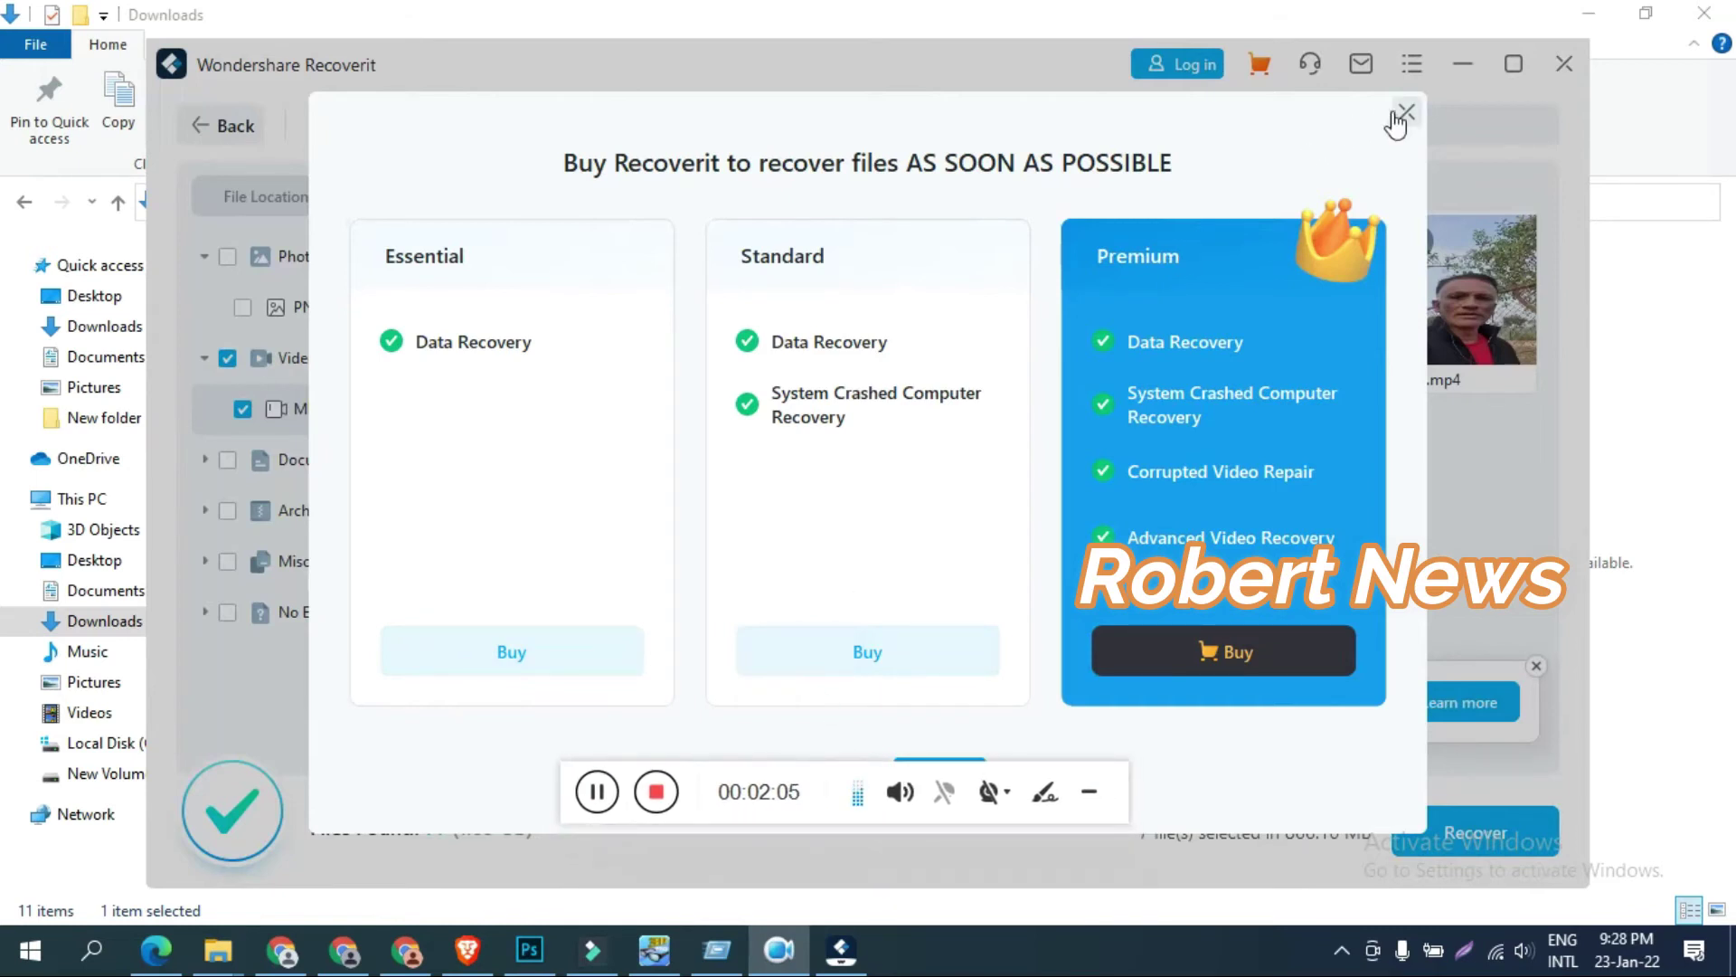
click(1407, 113)
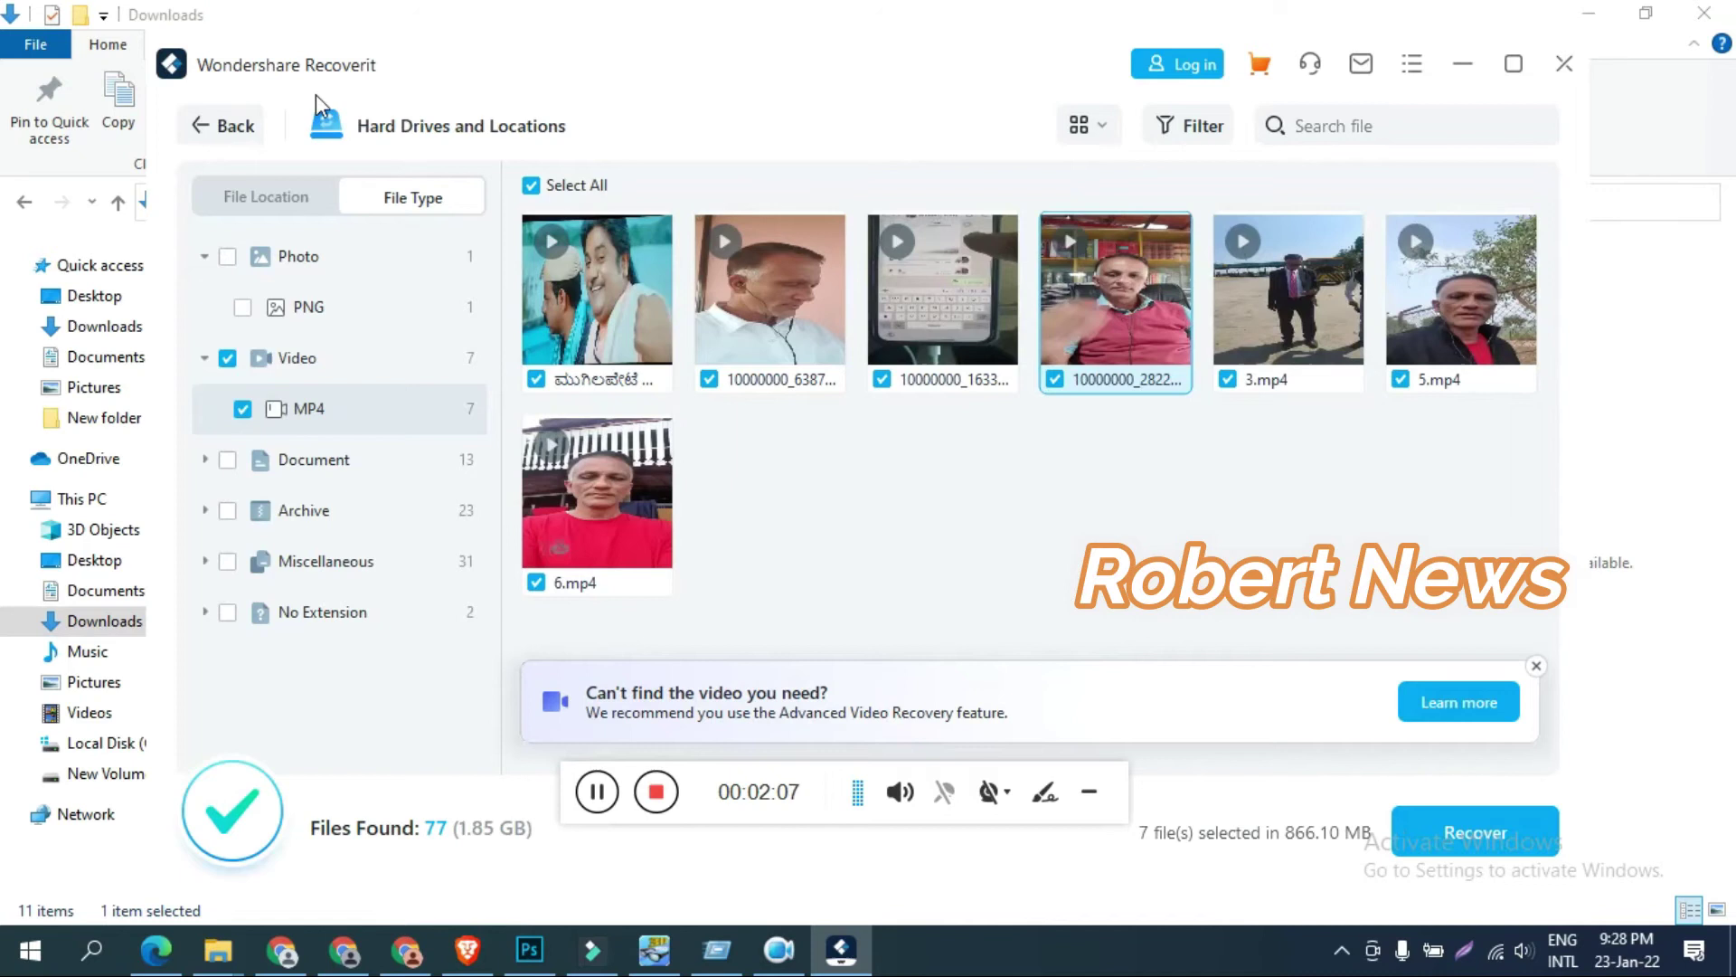
Step: Leave the scan results and confirm abandoning them to return home
click(202, 125)
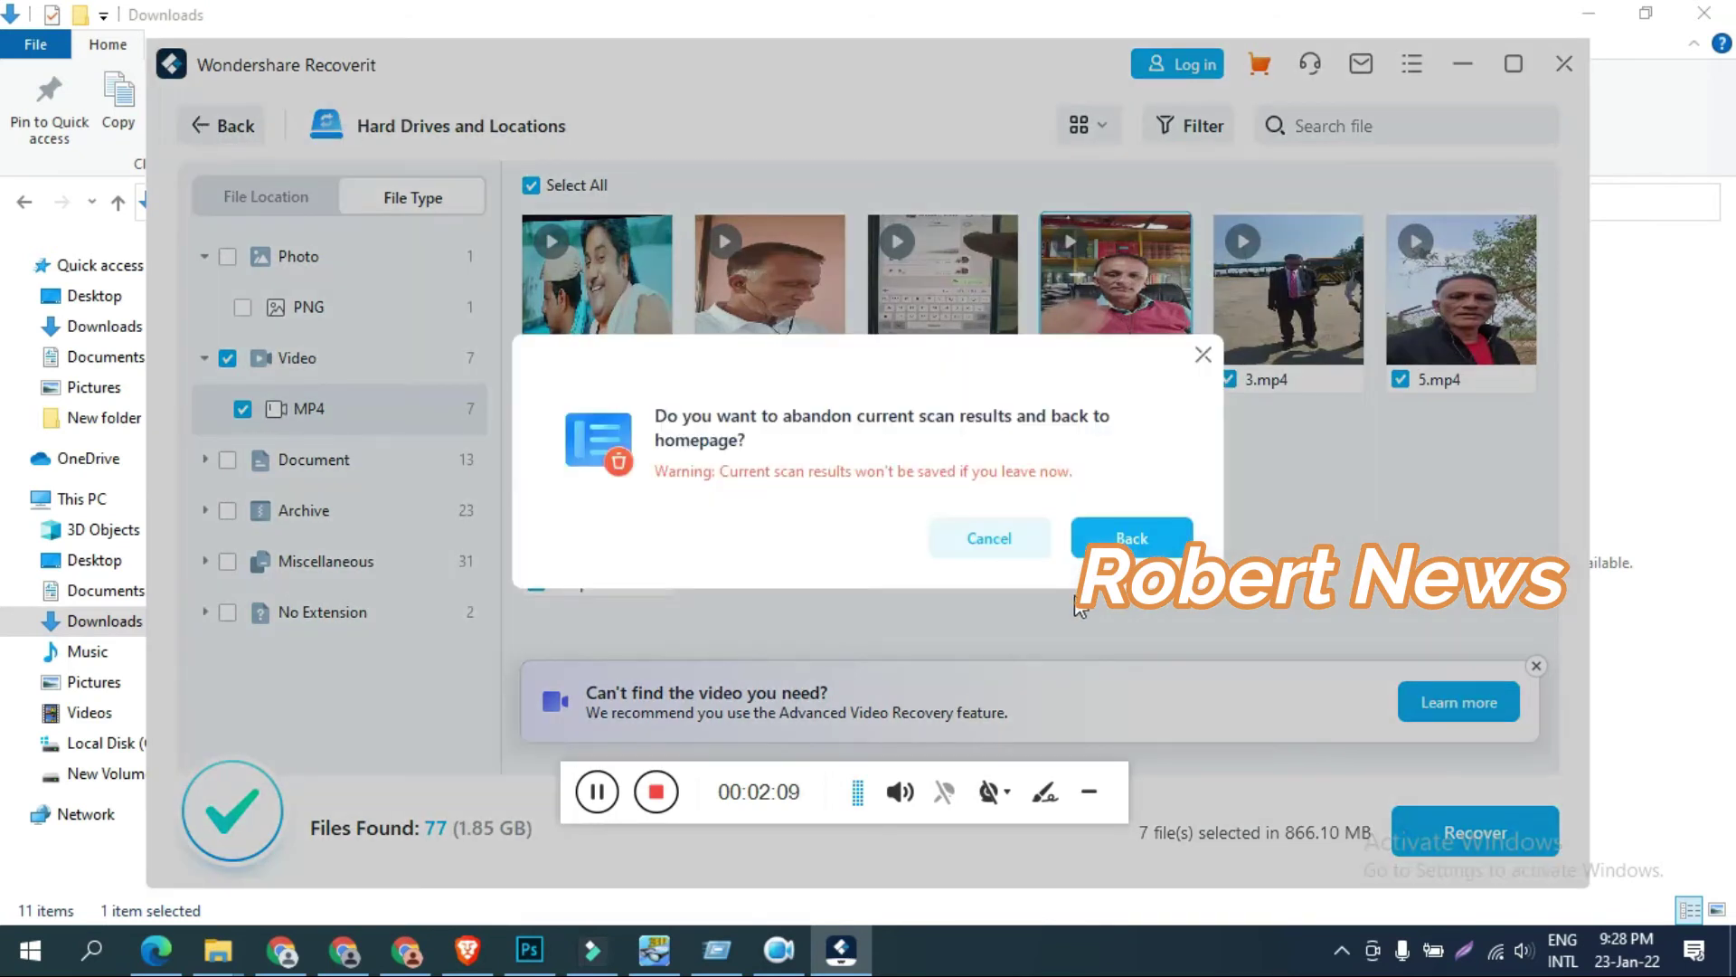
click(1031, 534)
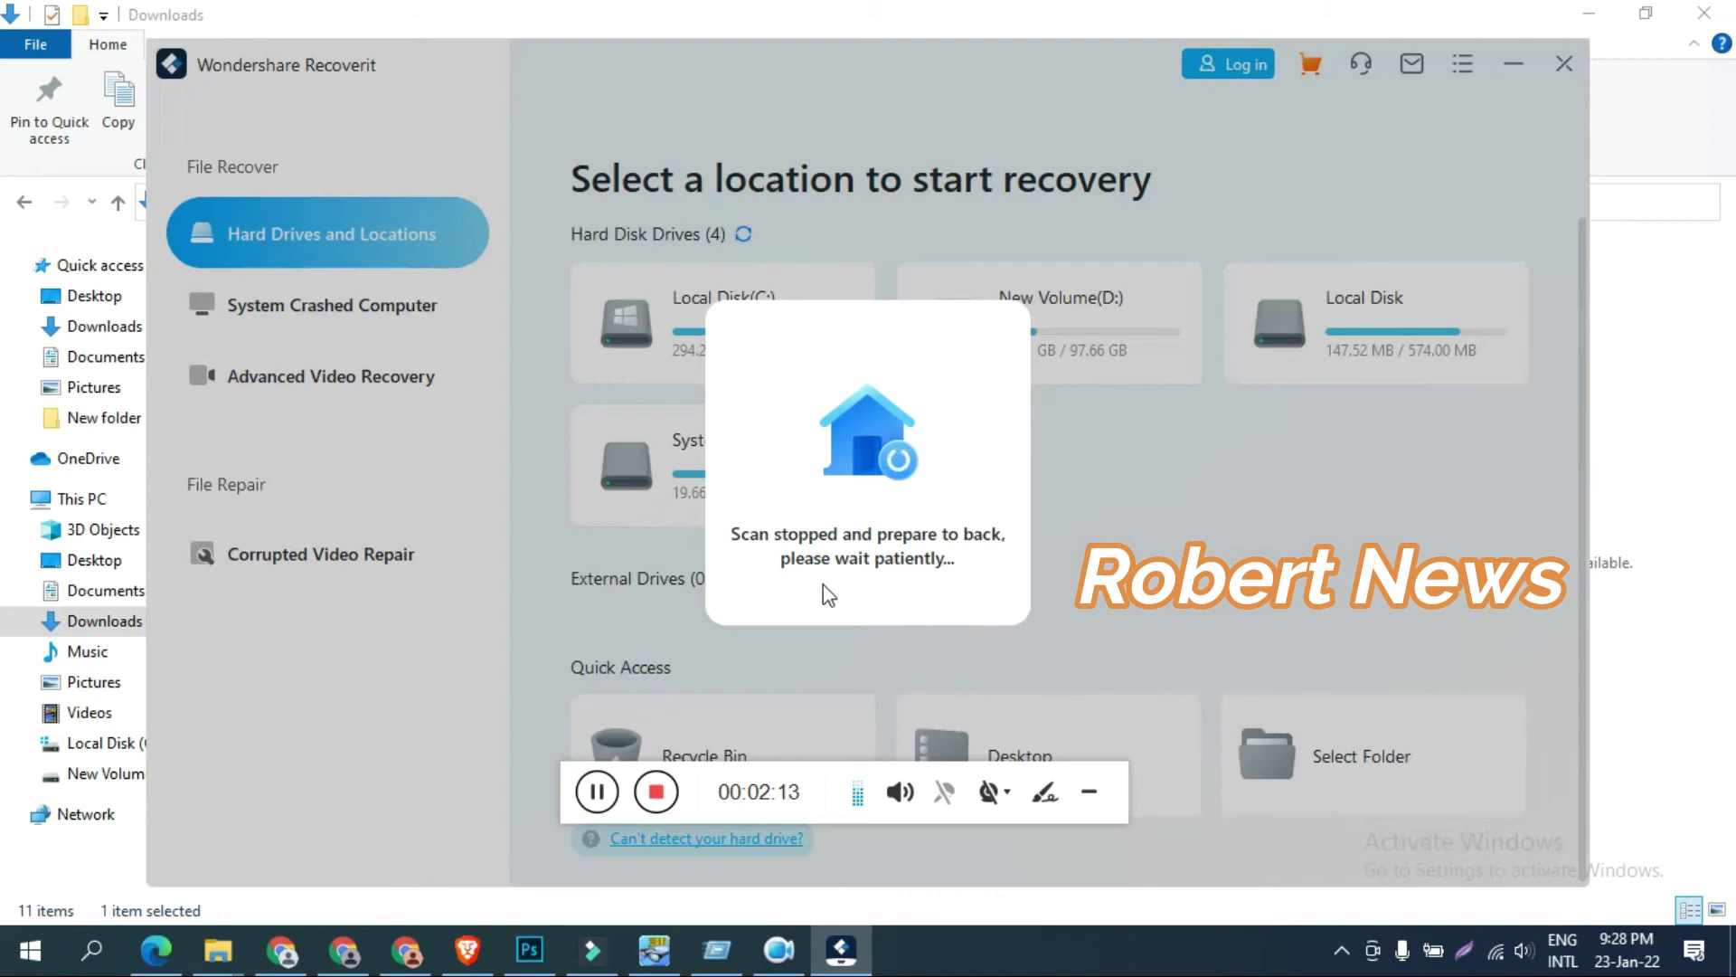
drag(787, 792, 1243, 639)
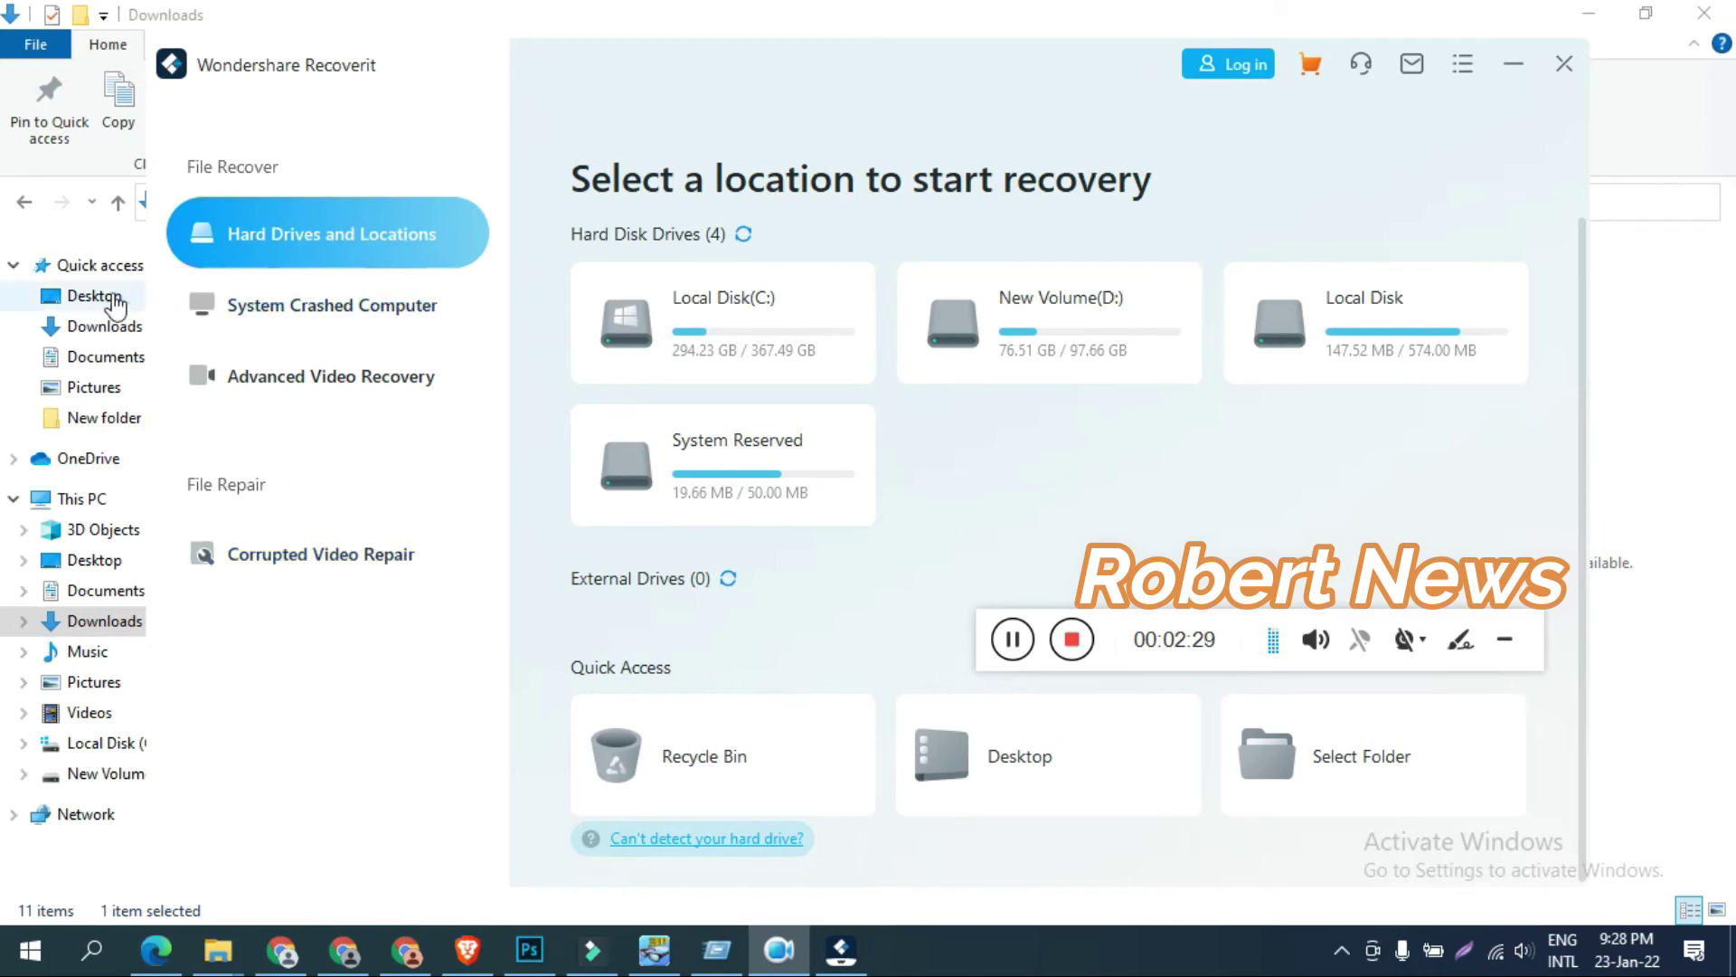
Step: Preview Advanced Video Recovery, then open the crashed-computer bootable media setup and back out of it
click(286, 380)
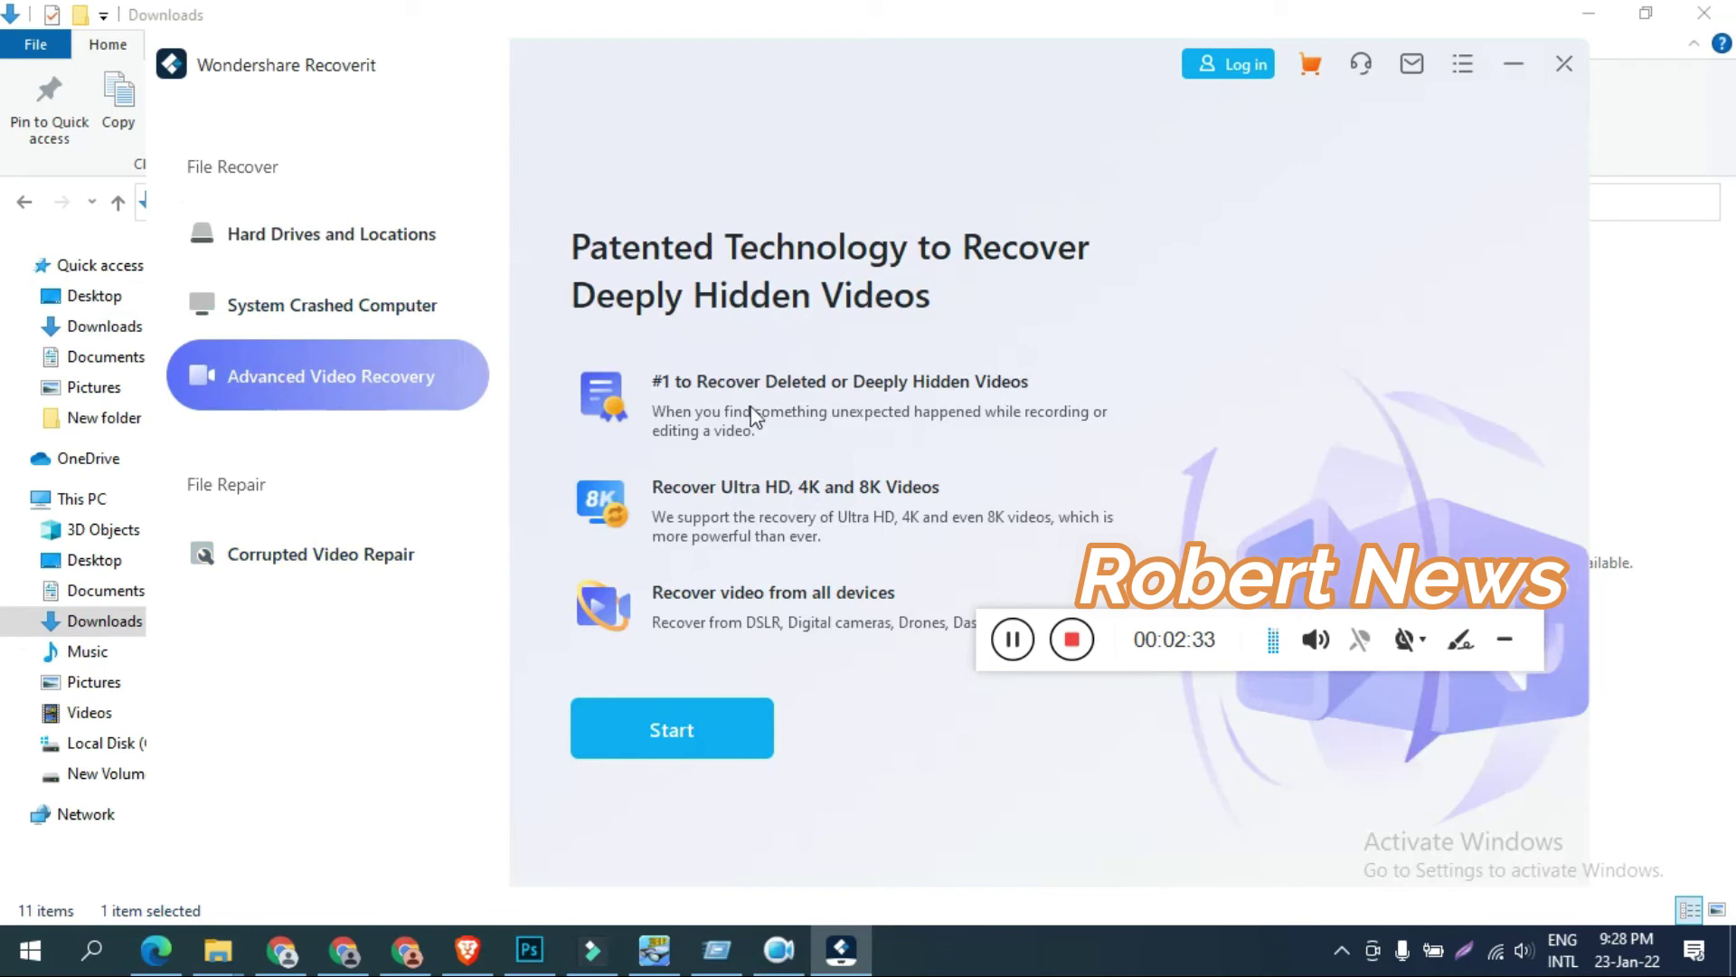
click(413, 333)
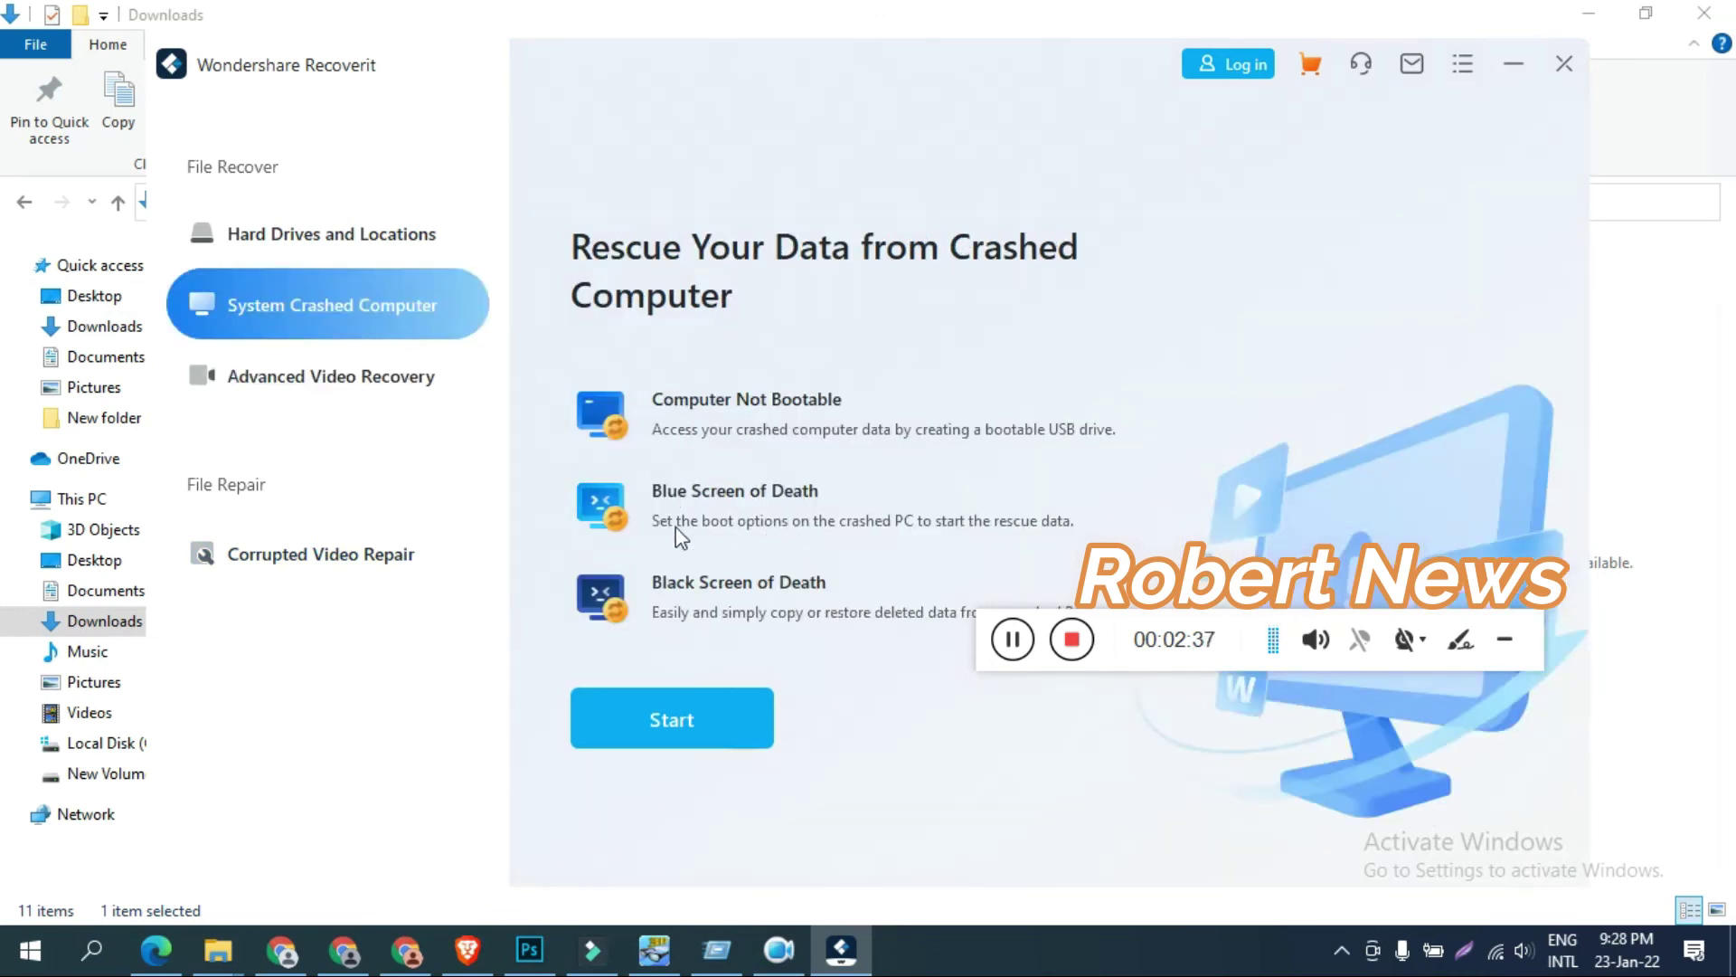
click(671, 713)
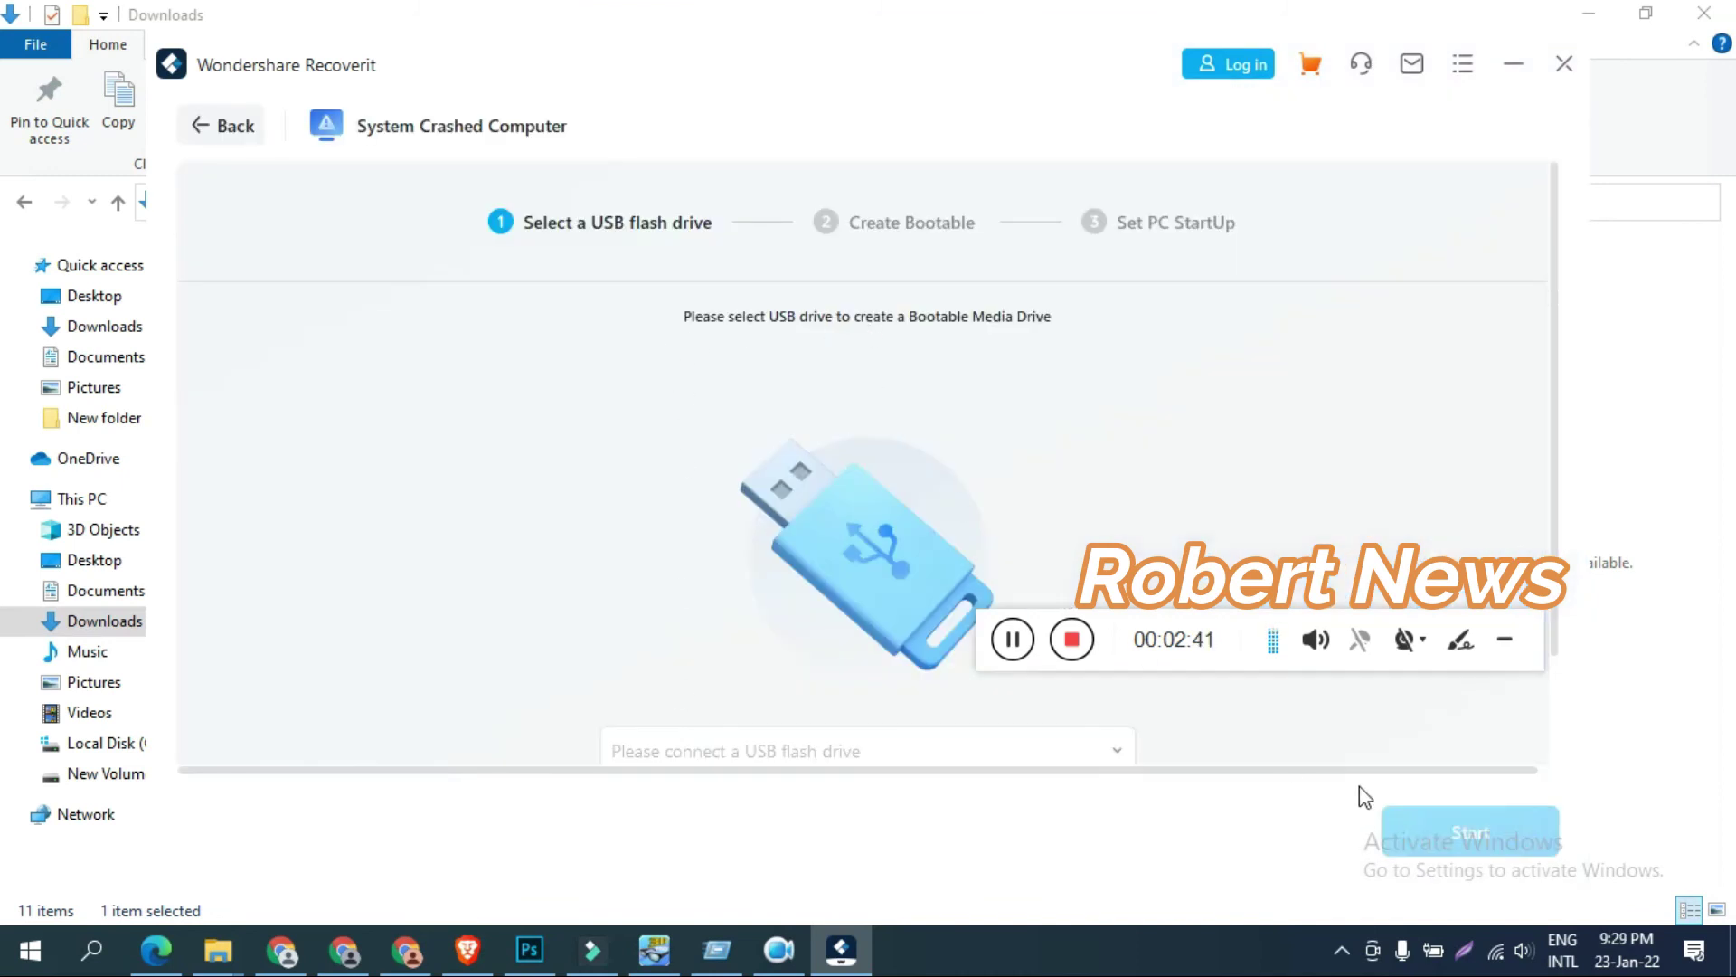
click(234, 127)
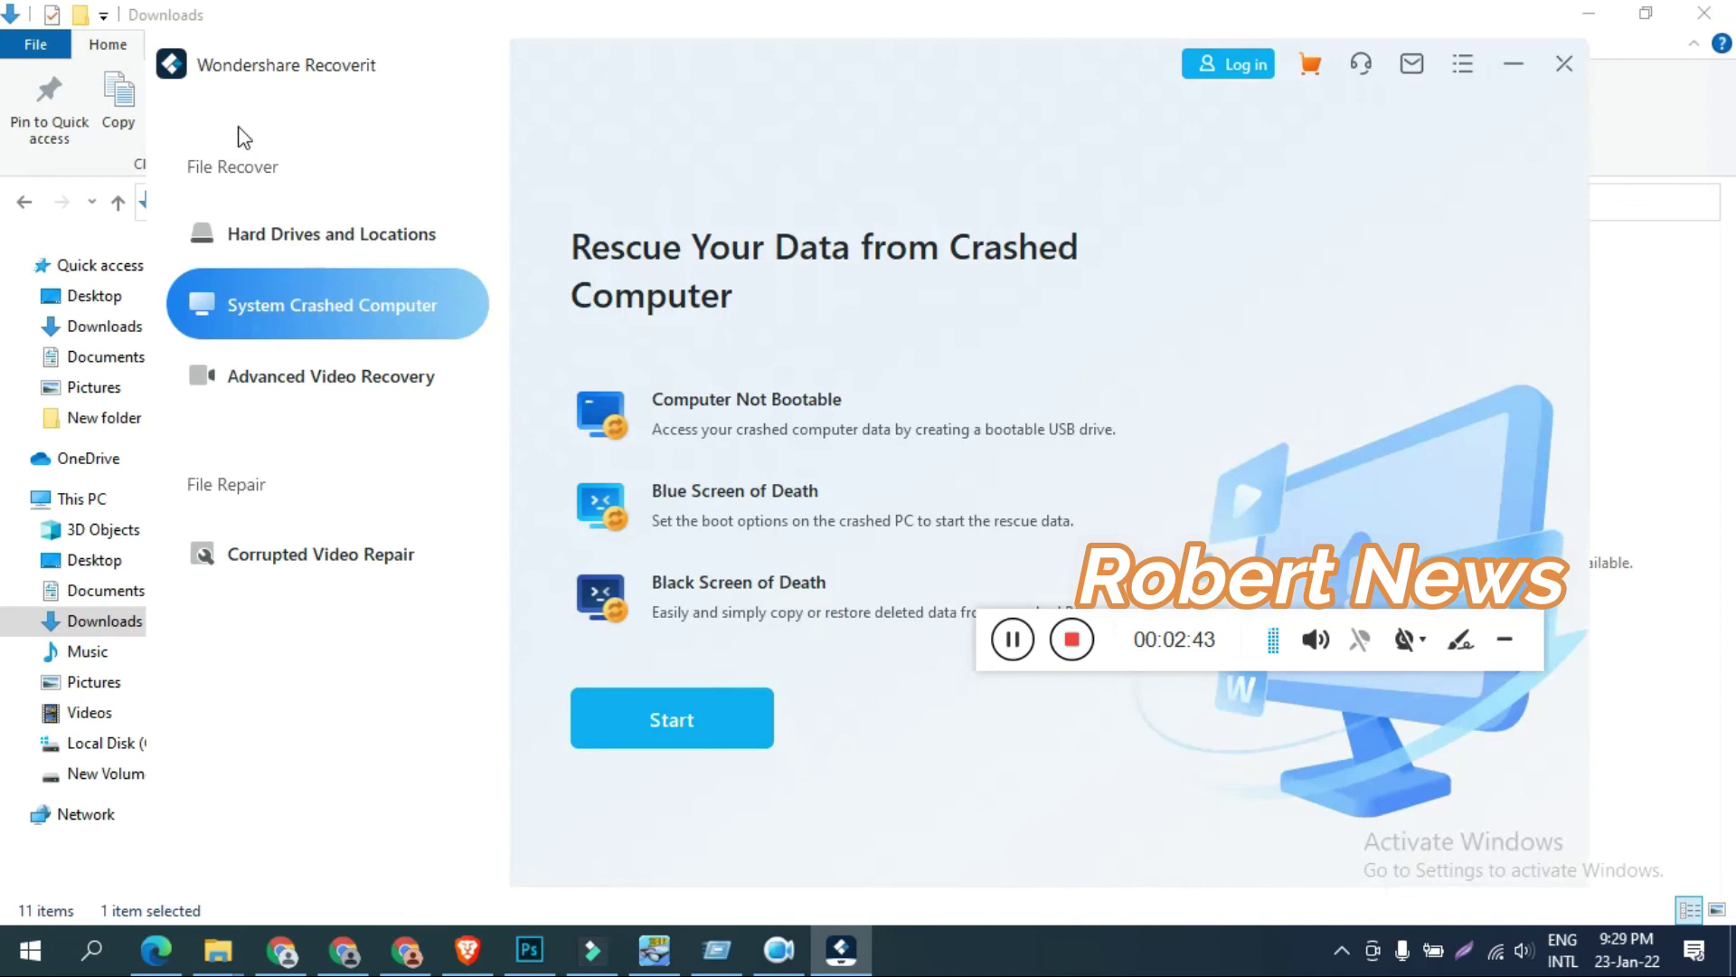
Step: Add Video_220122205256.mp4 from Videos > Aiseesoft Studio > Aiseesoft Screen Recorder for repair
click(233, 553)
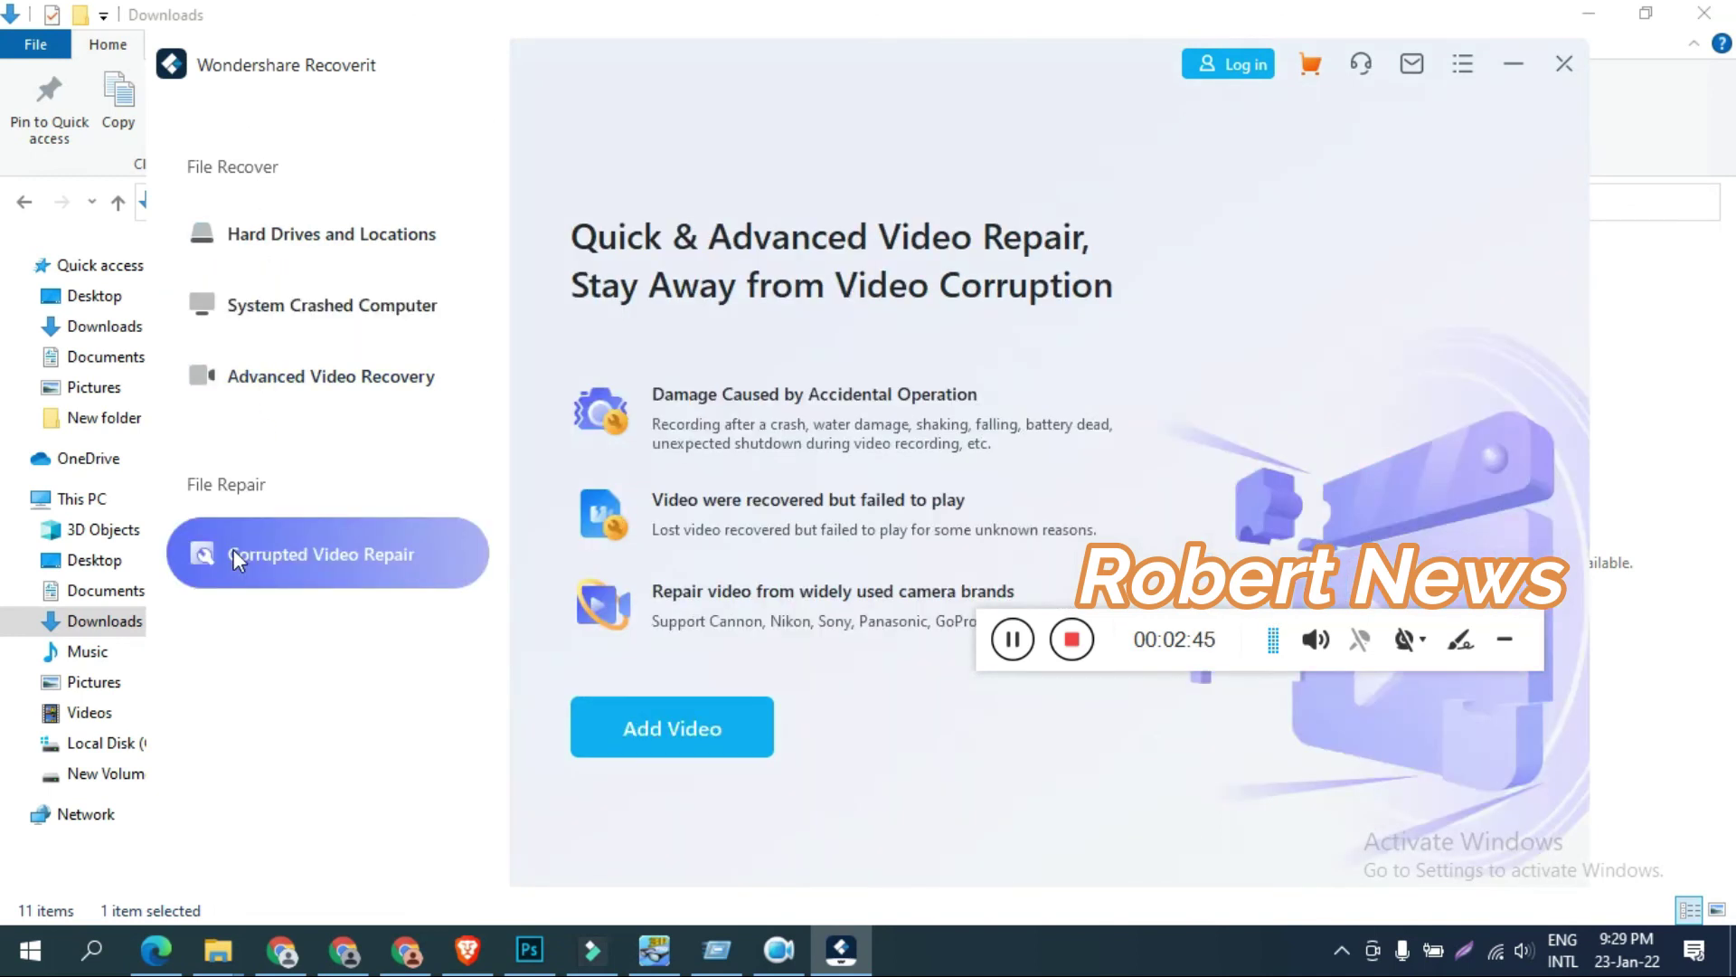
click(685, 730)
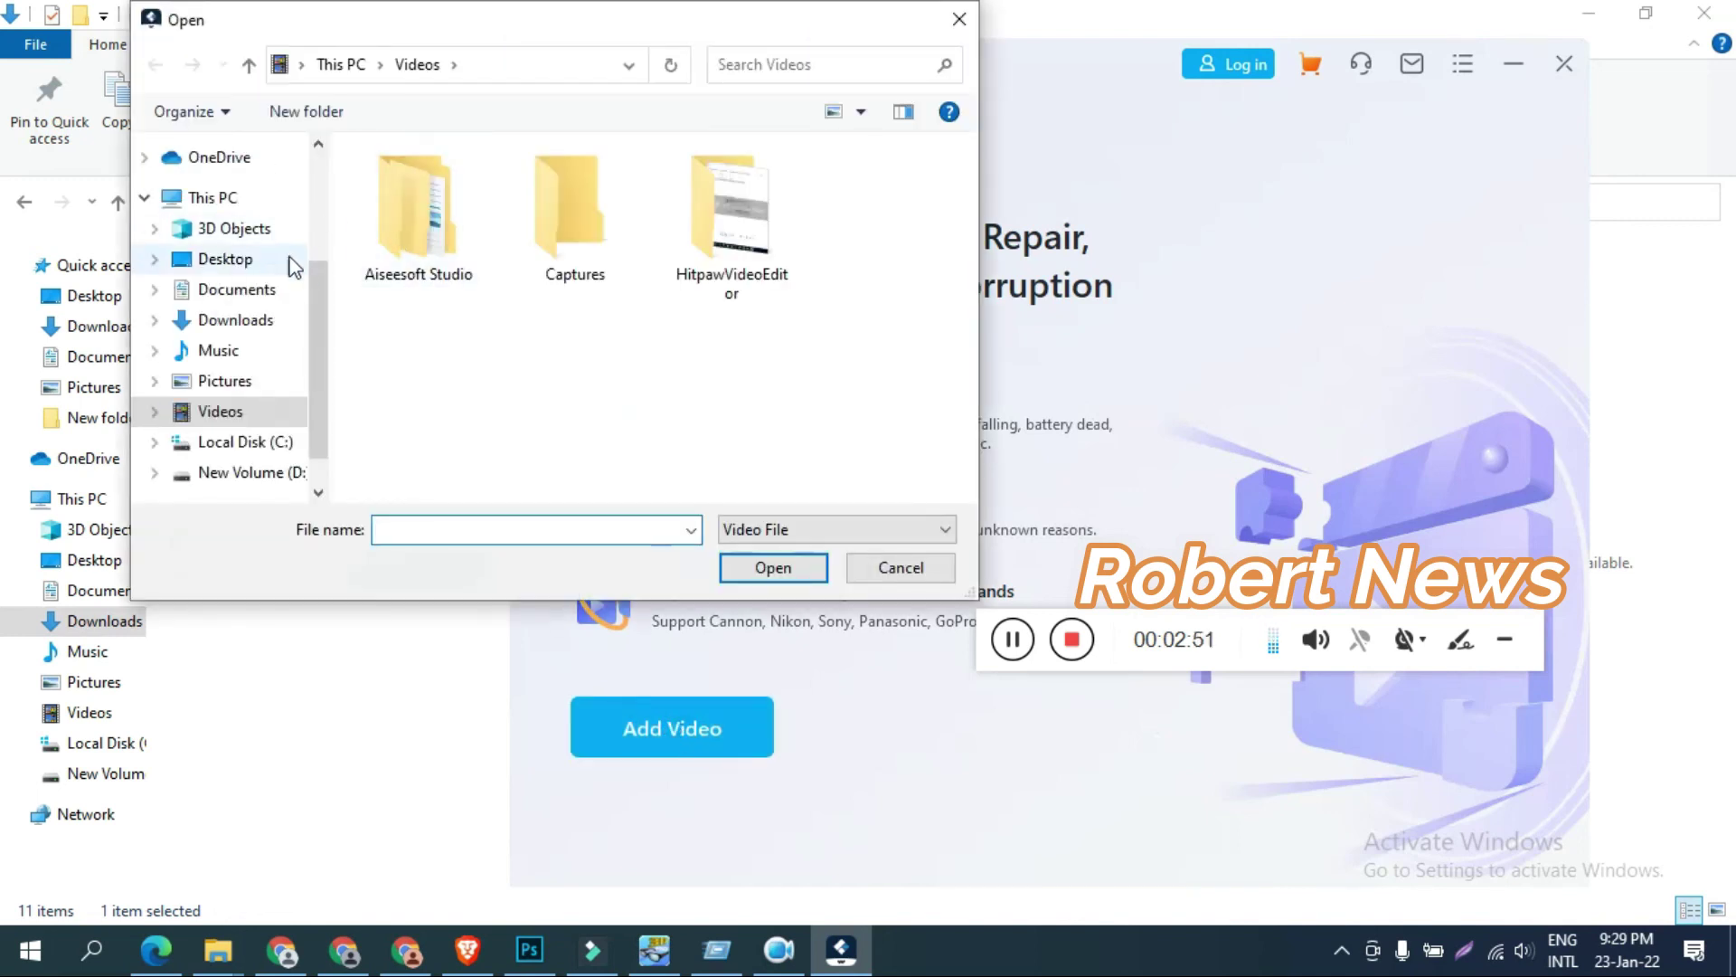
double_click(378, 241)
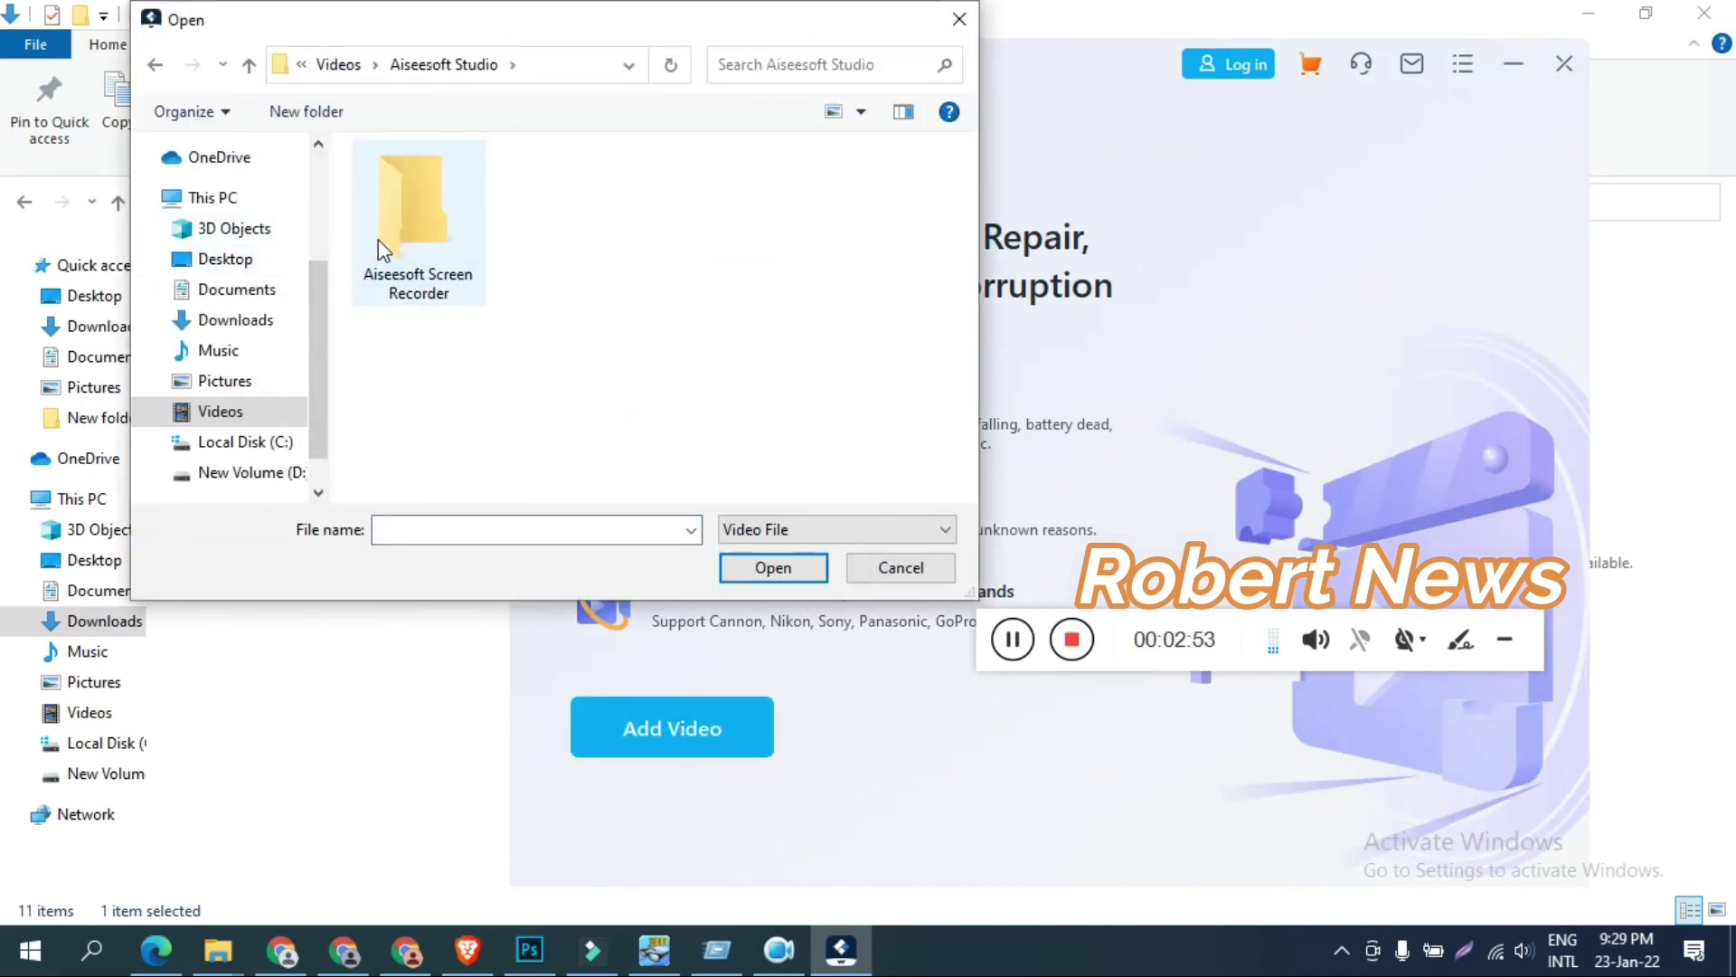
double_click(378, 240)
double_click(420, 211)
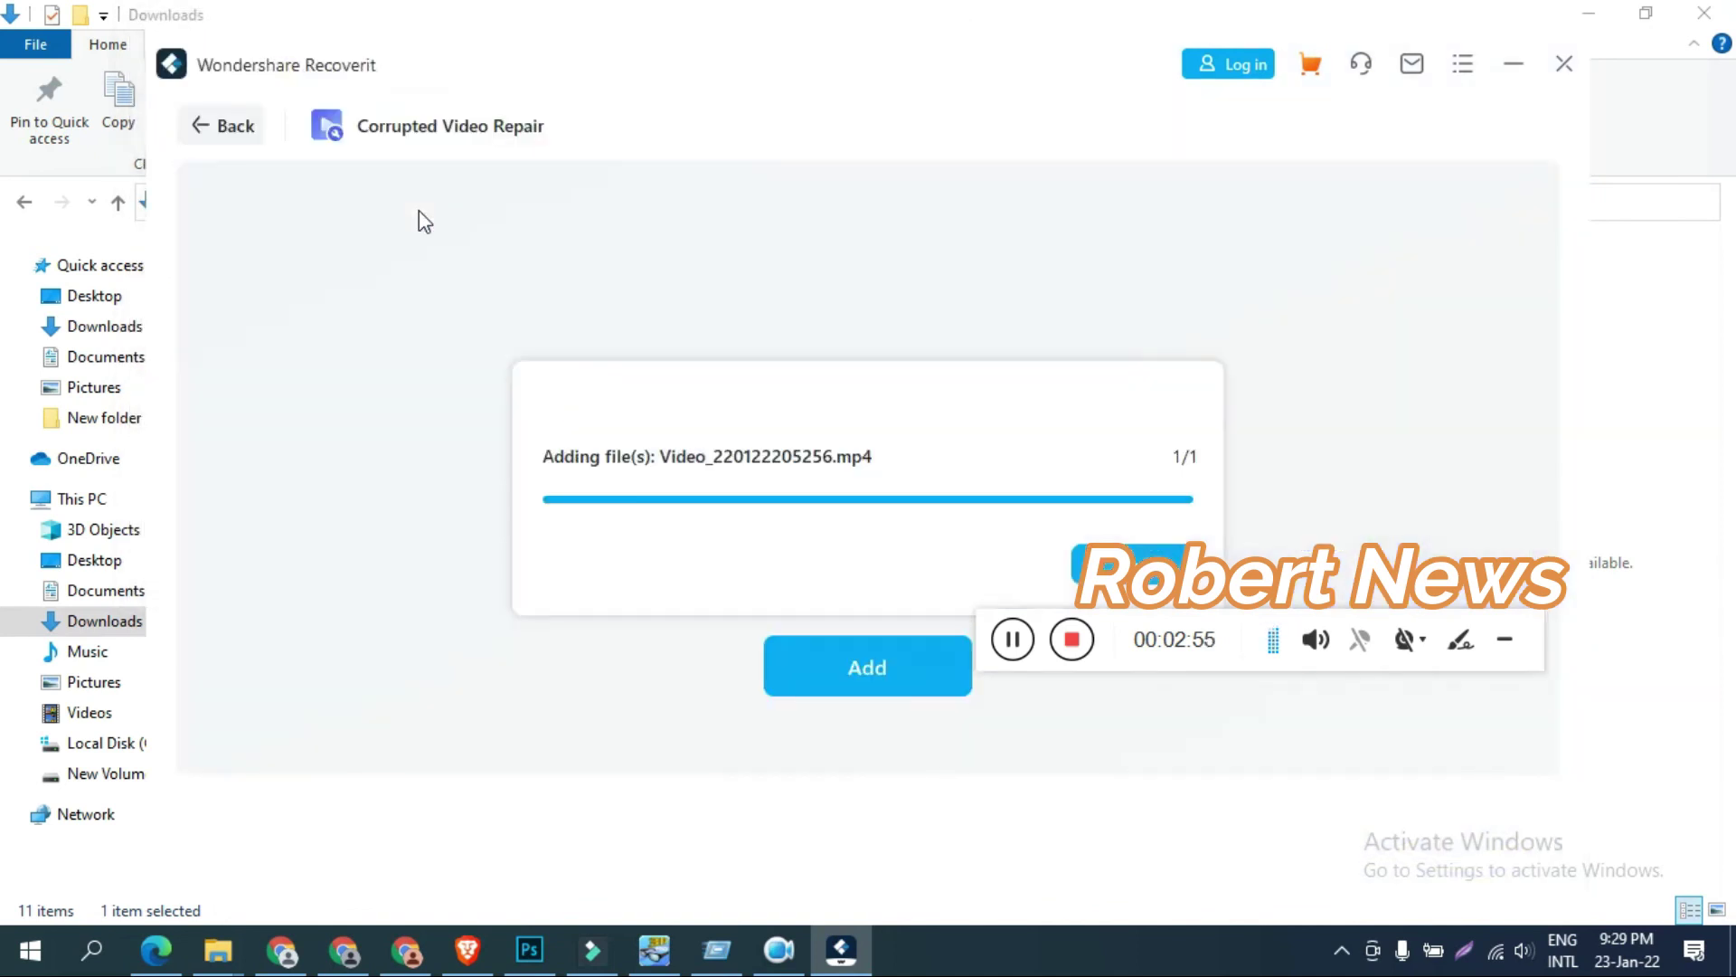